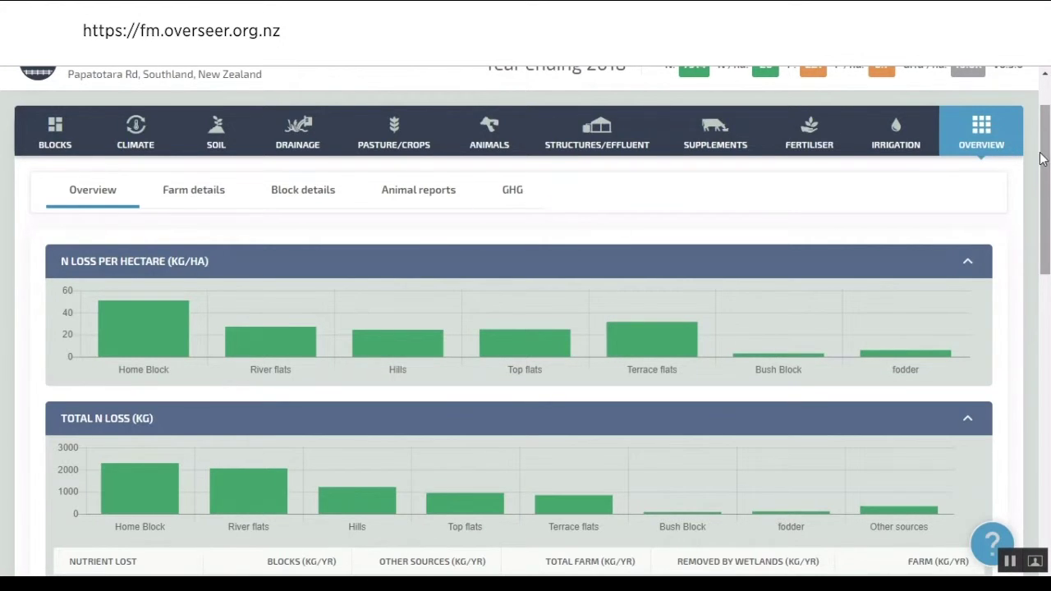
# Scroll down the farm overview to the Pasture Blocks list
pyautogui.scroll(-2, 666, 233)
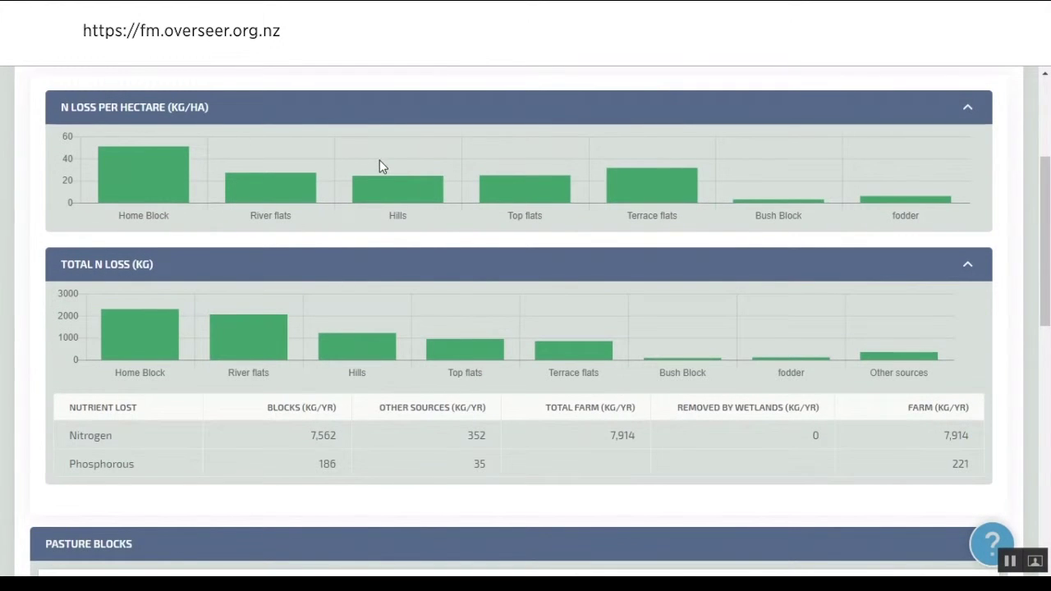
pyautogui.moveTo(352, 348)
pyautogui.moveTo(598, 358)
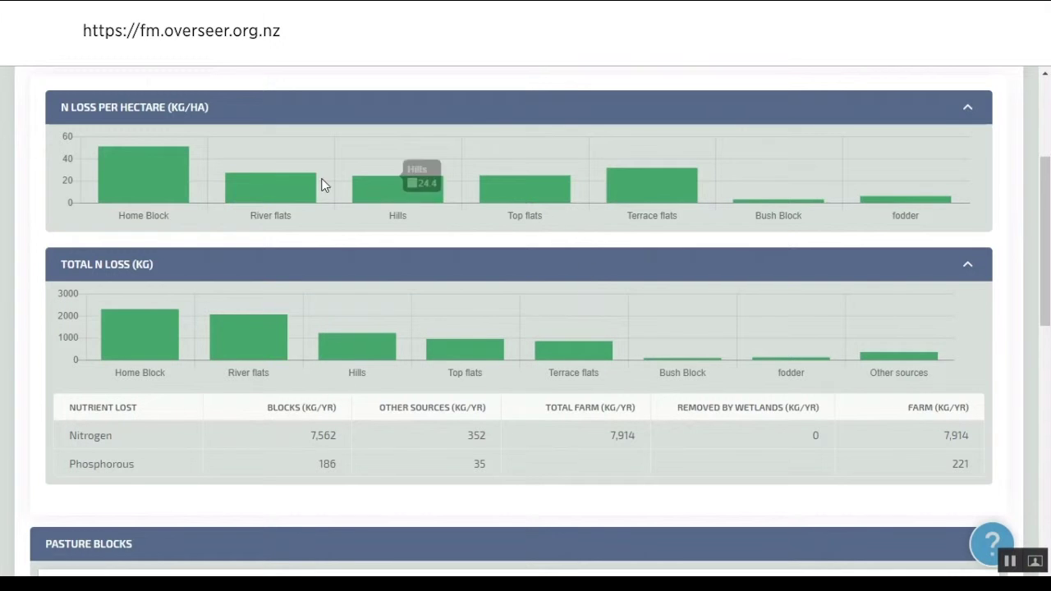
pyautogui.moveTo(620, 186)
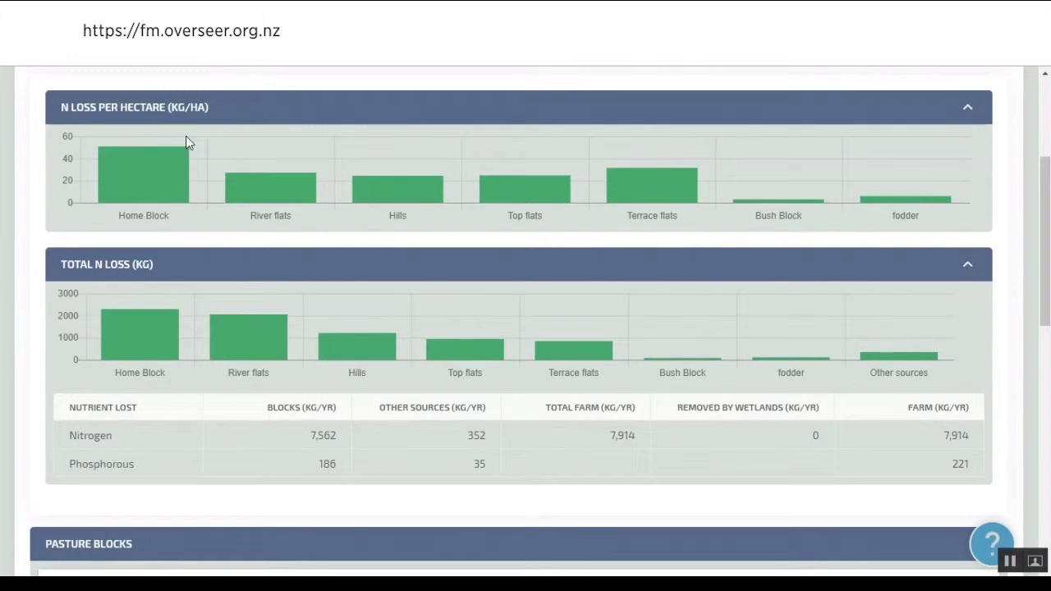
pyautogui.moveTo(182, 163)
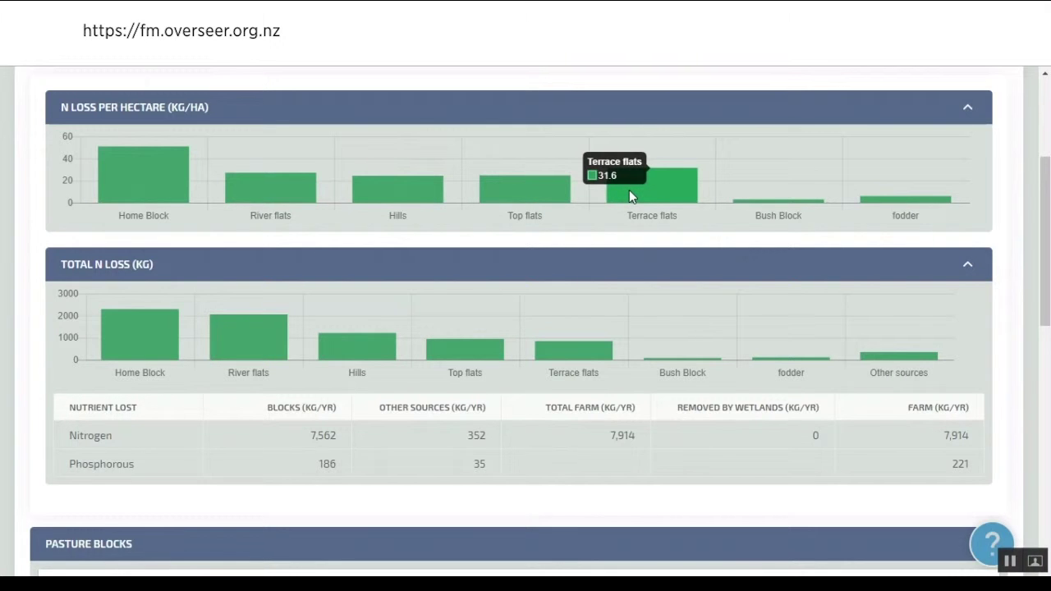
pyautogui.scroll(-5, 636, 201)
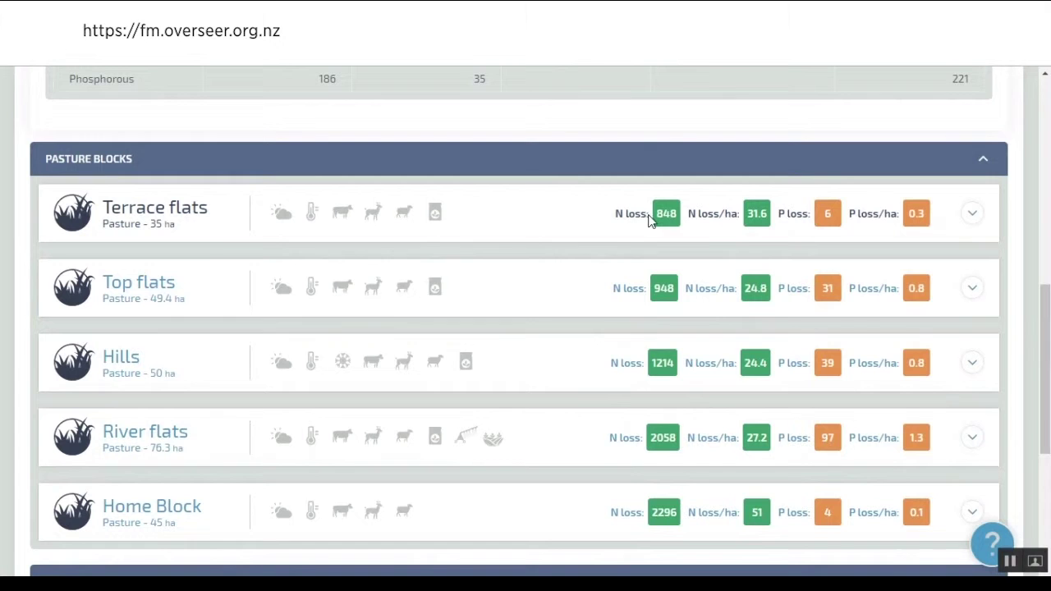
pyautogui.scroll(-1, 326, 197)
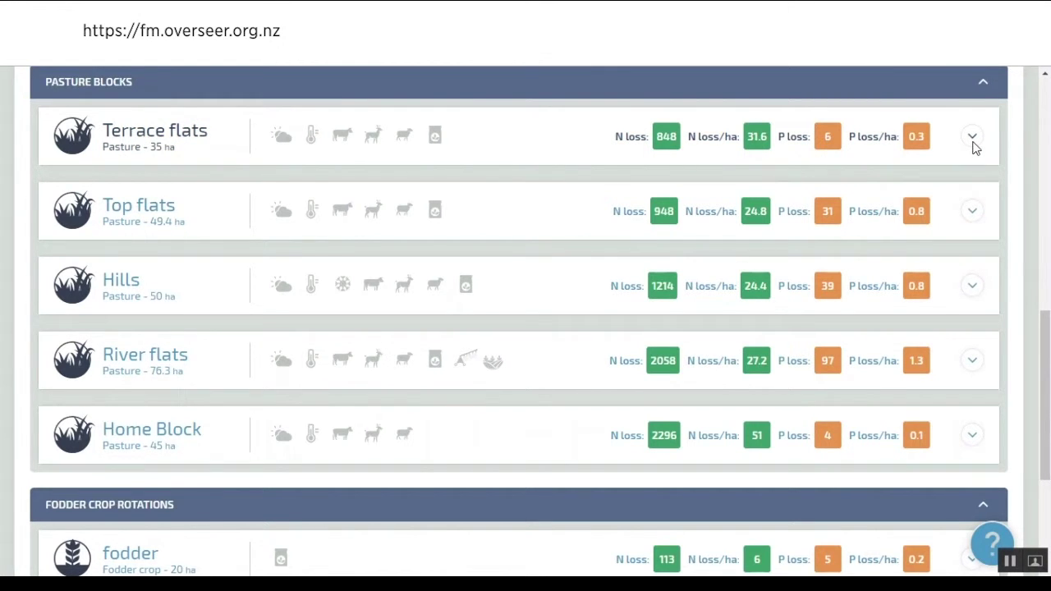
pyautogui.scroll(3, 655, 184)
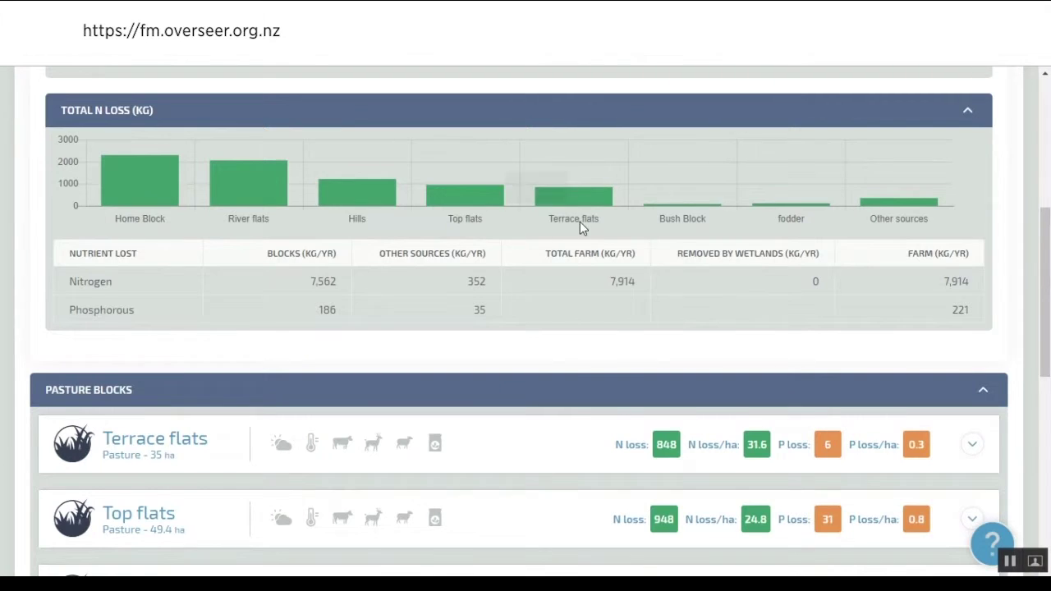
pyautogui.scroll(-2, 580, 221)
# Expand Terrace flats, review its monthly pasture, grazing and fertiliser table, then return to top
pyautogui.click(972, 215)
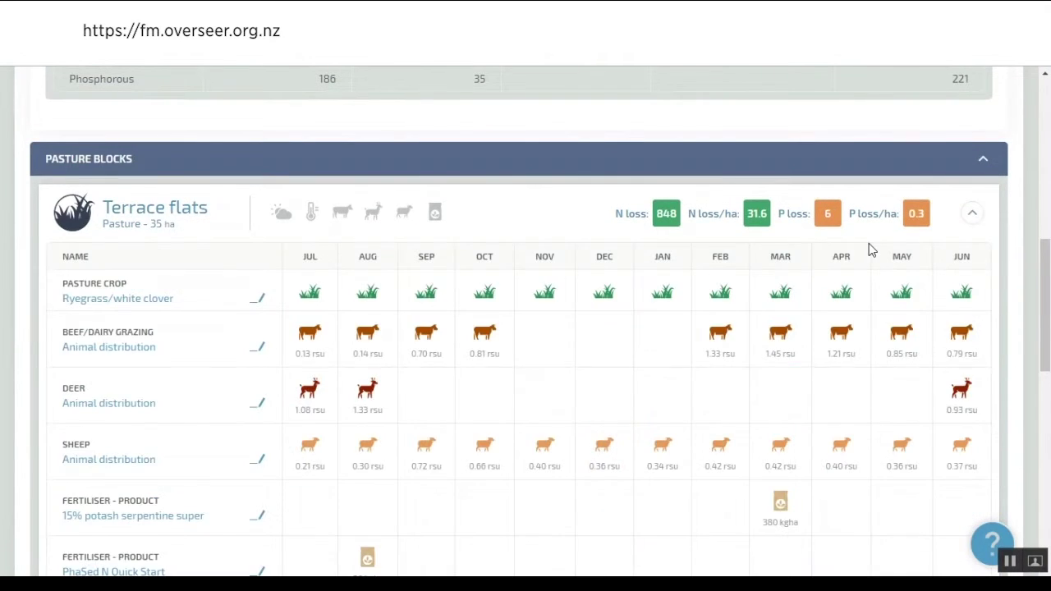
pyautogui.scroll(-2, 868, 247)
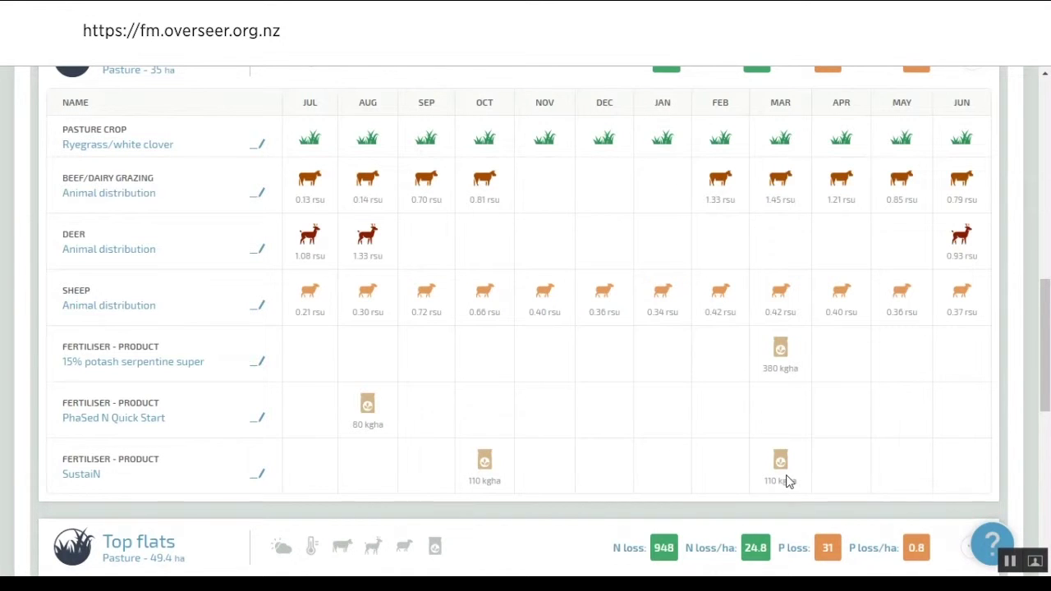
pyautogui.scroll(3, 791, 470)
pyautogui.scroll(-3, 792, 468)
pyautogui.scroll(1, 848, 409)
pyautogui.scroll(8, 847, 410)
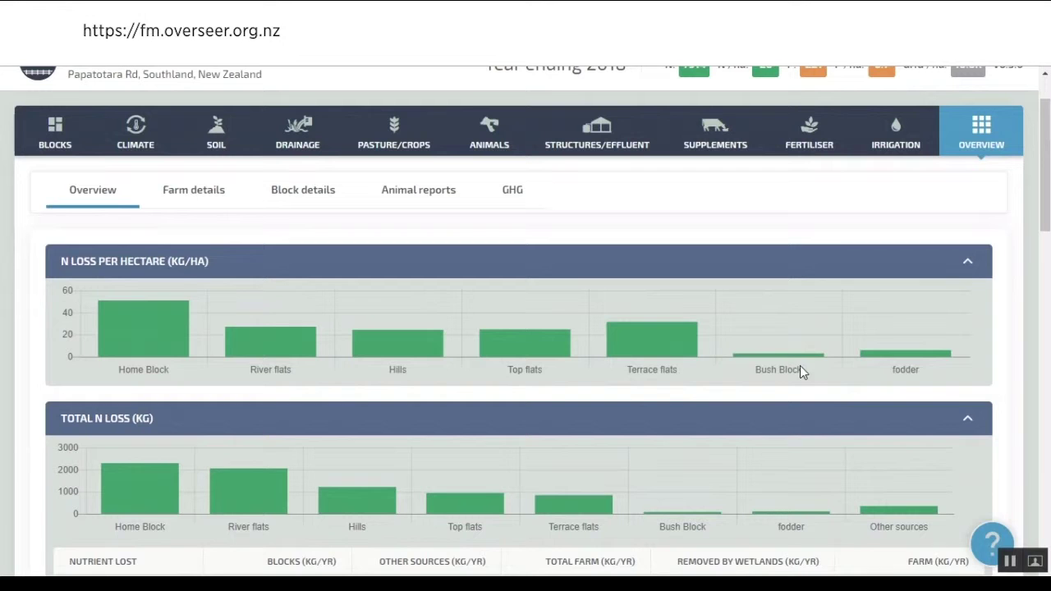
# Switch to the Block details tab listing each pasture block's type, area, topography and rainfall
pyautogui.scroll(-1, 701, 333)
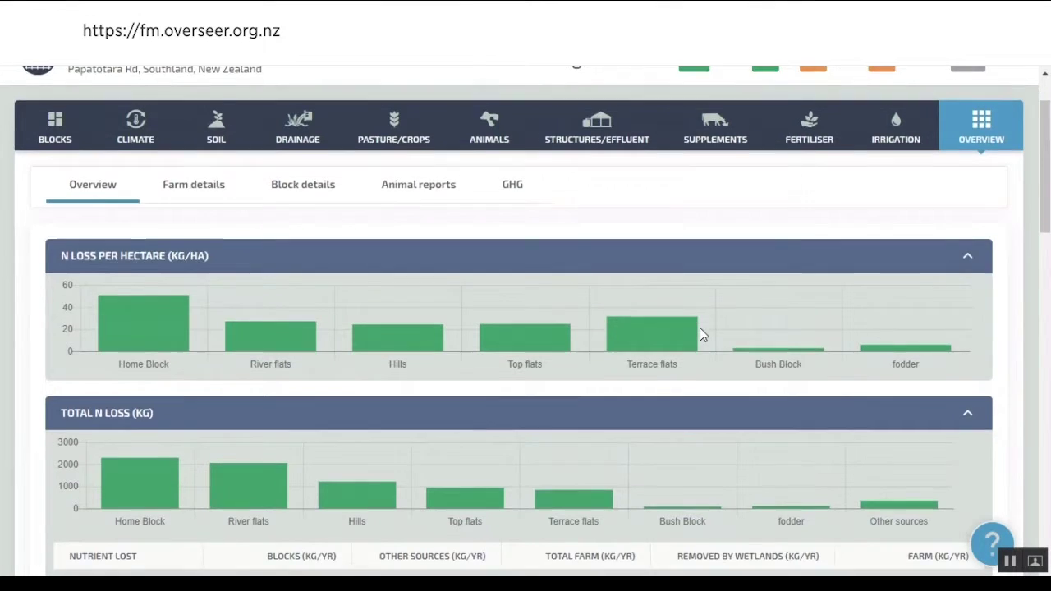
pyautogui.scroll(-2, 699, 329)
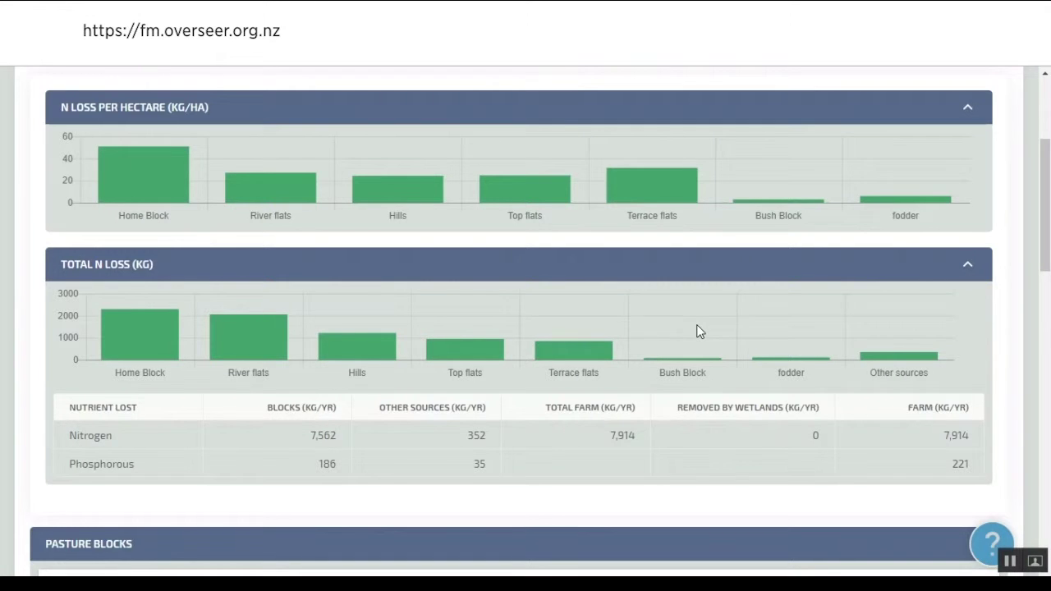
pyautogui.scroll(2, 696, 331)
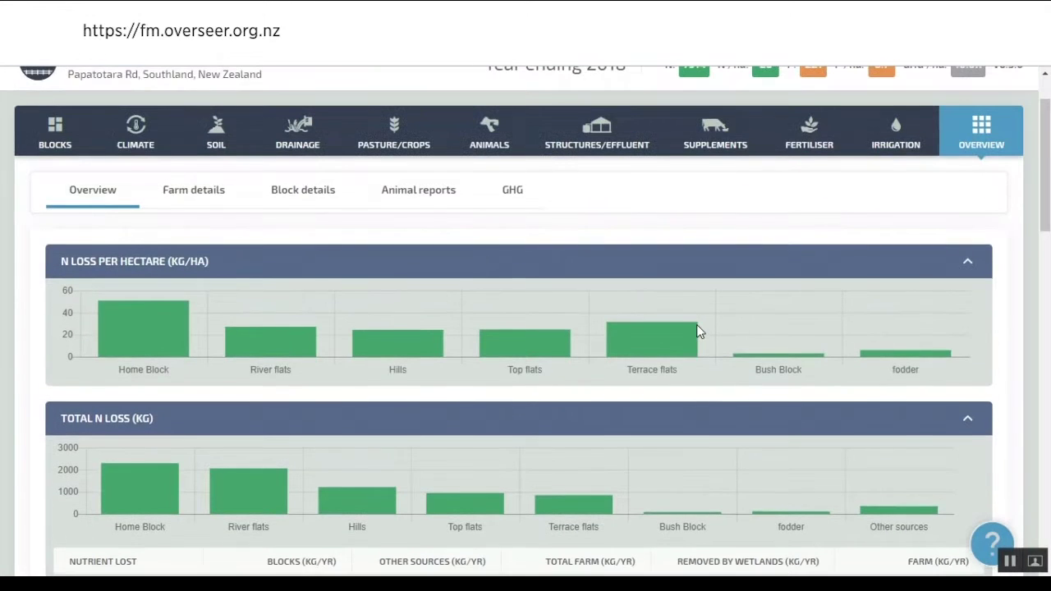
pyautogui.click(326, 205)
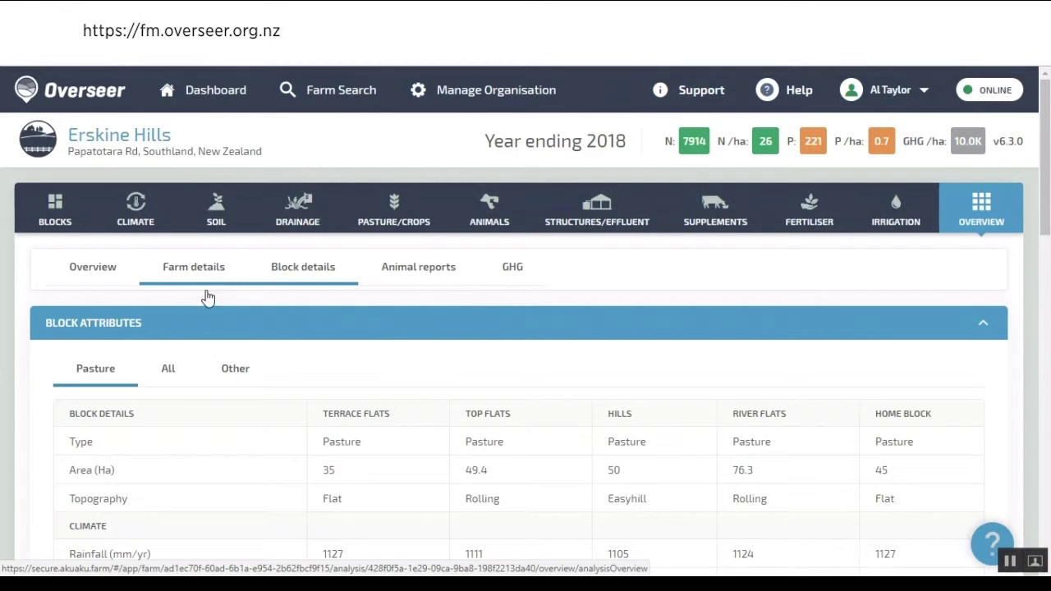
# Show All blocks in Block Attributes, including Bush Block and Fodder, and review climate, soil and nutrient rows
pyautogui.click(176, 368)
pyautogui.scroll(-3, 337, 363)
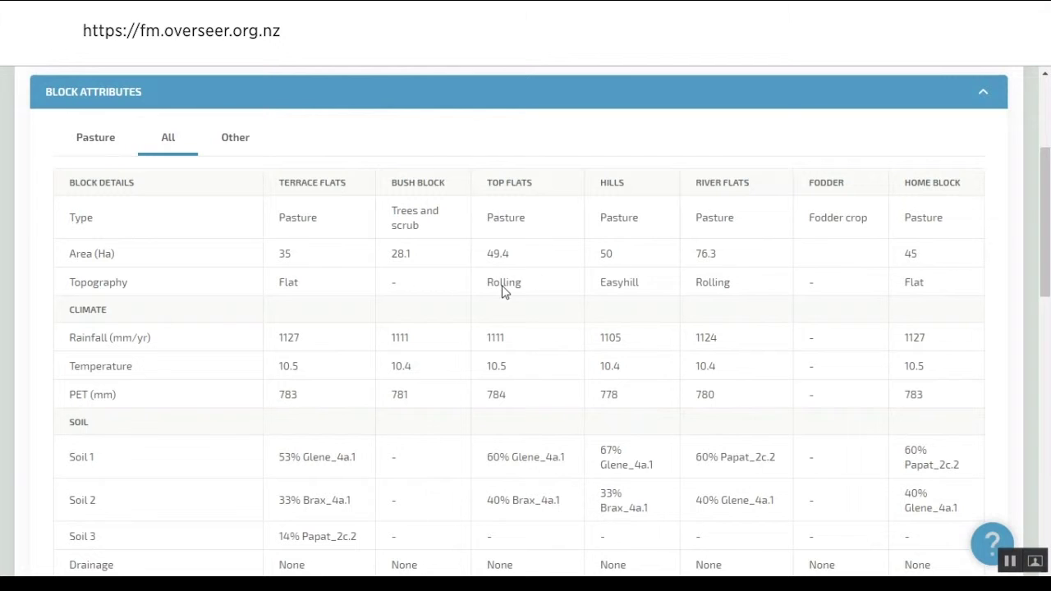
pyautogui.scroll(-1, 801, 299)
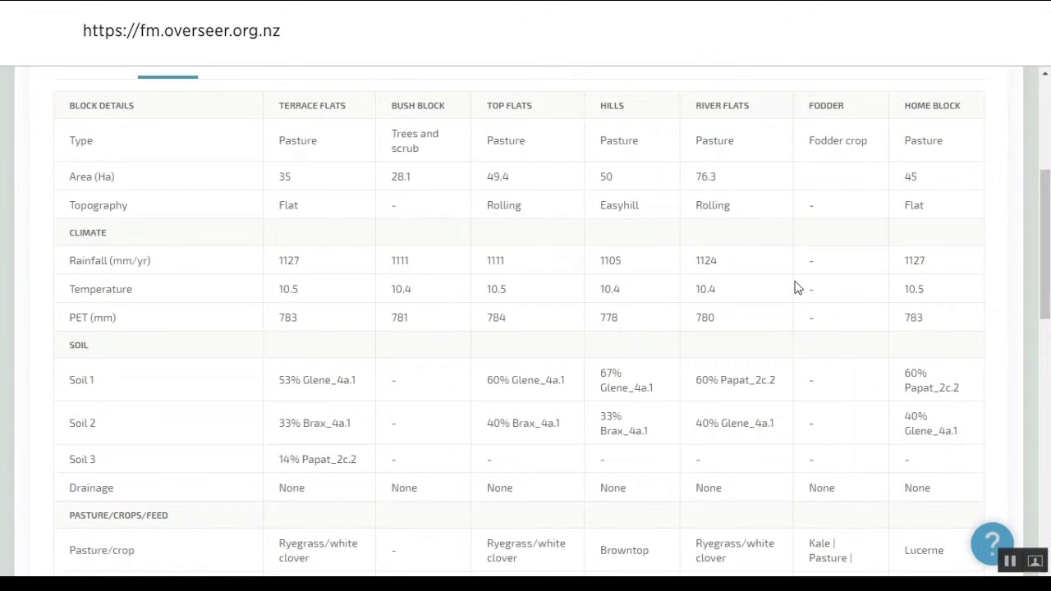
pyautogui.scroll(-5, 795, 287)
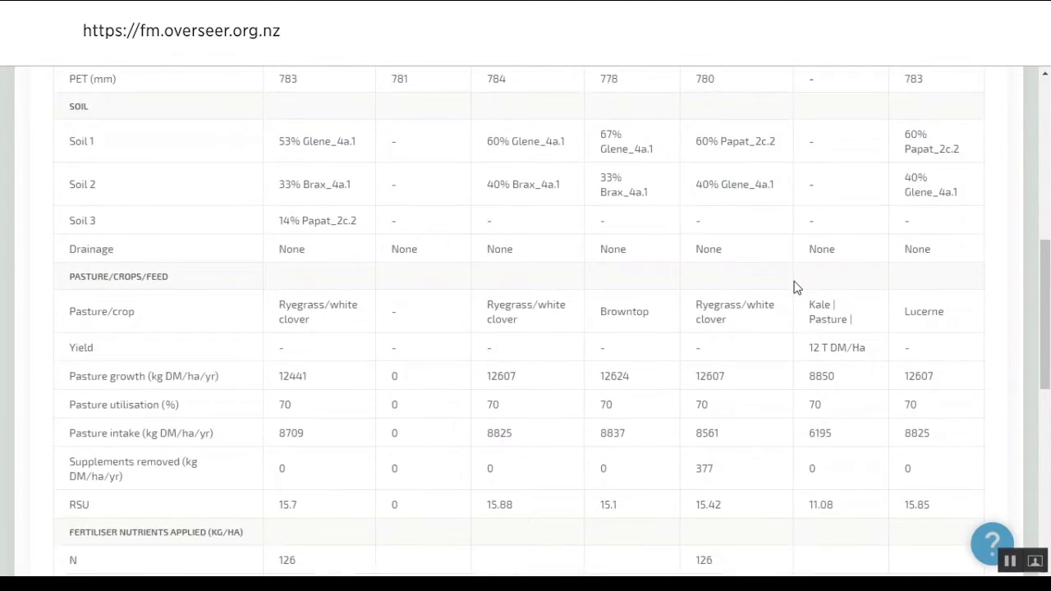
pyautogui.scroll(-2, 795, 287)
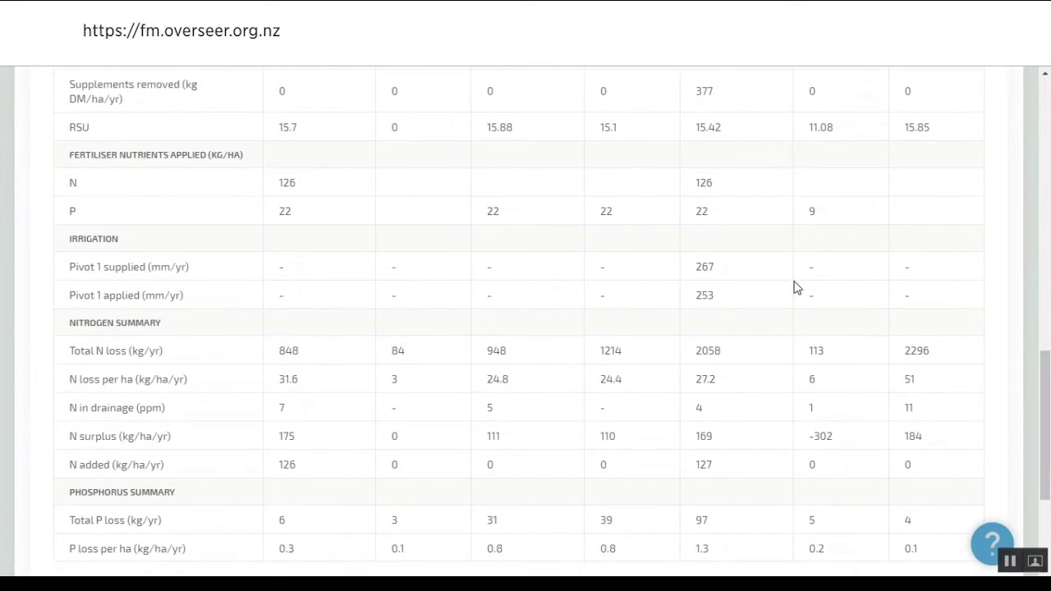
pyautogui.scroll(-1, 795, 287)
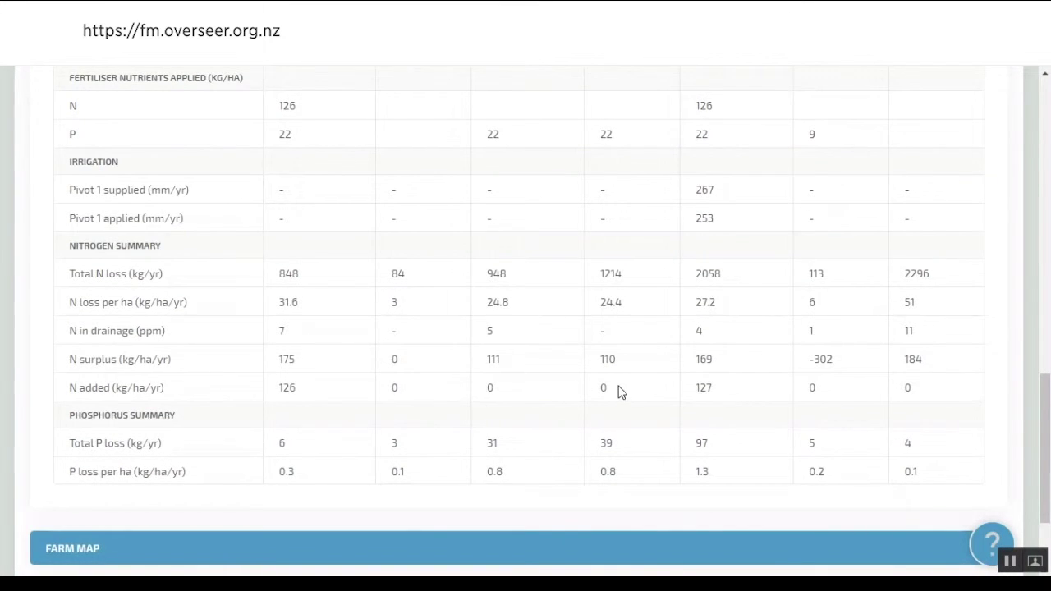
pyautogui.scroll(8, 620, 391)
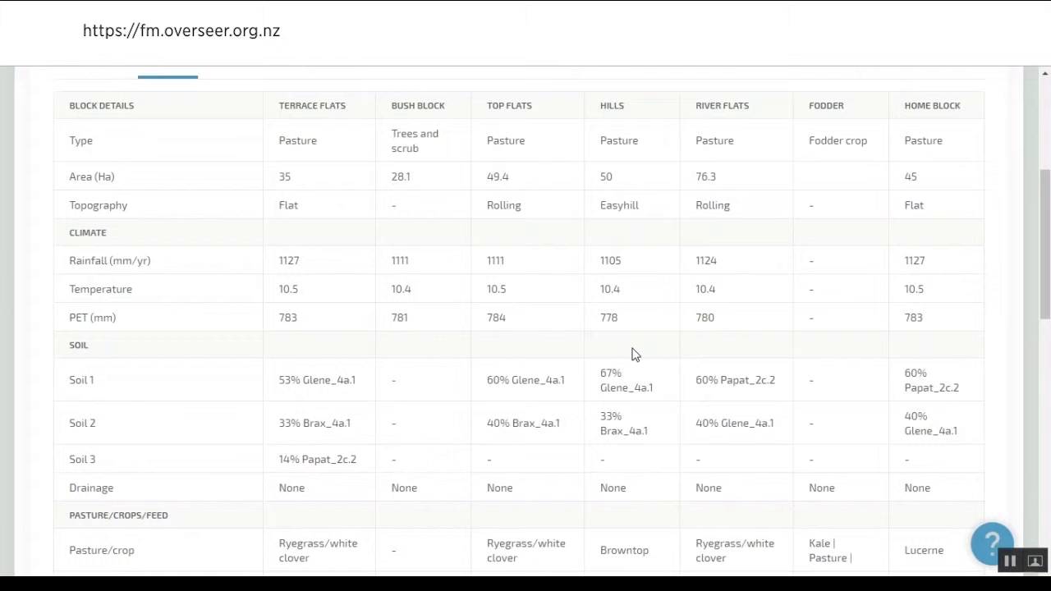
pyautogui.scroll(2, 638, 325)
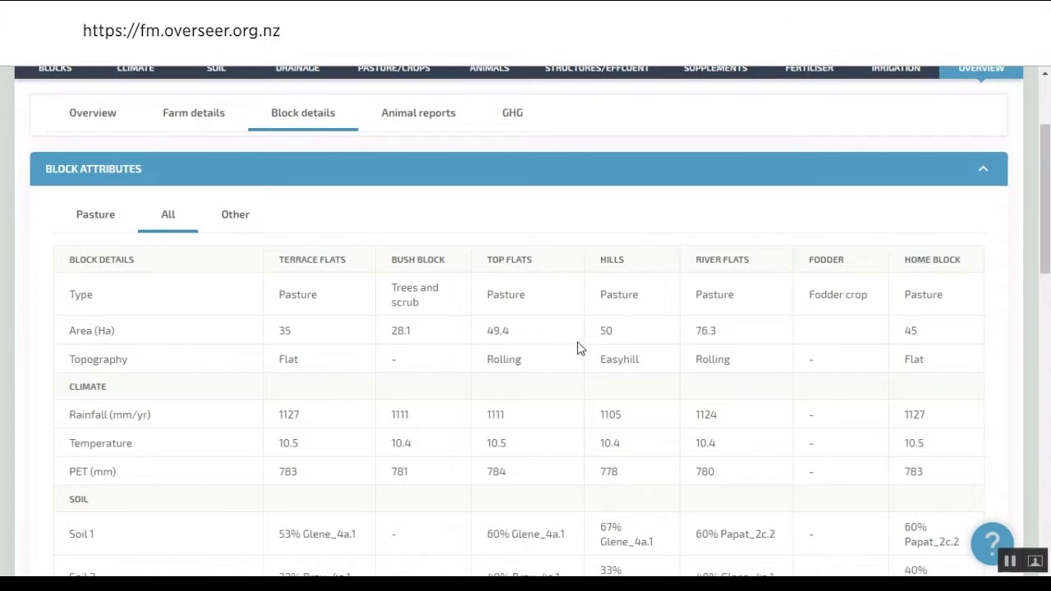
# Scroll through the All-blocks attributes table to compare every block side by side
pyautogui.scroll(1, 577, 341)
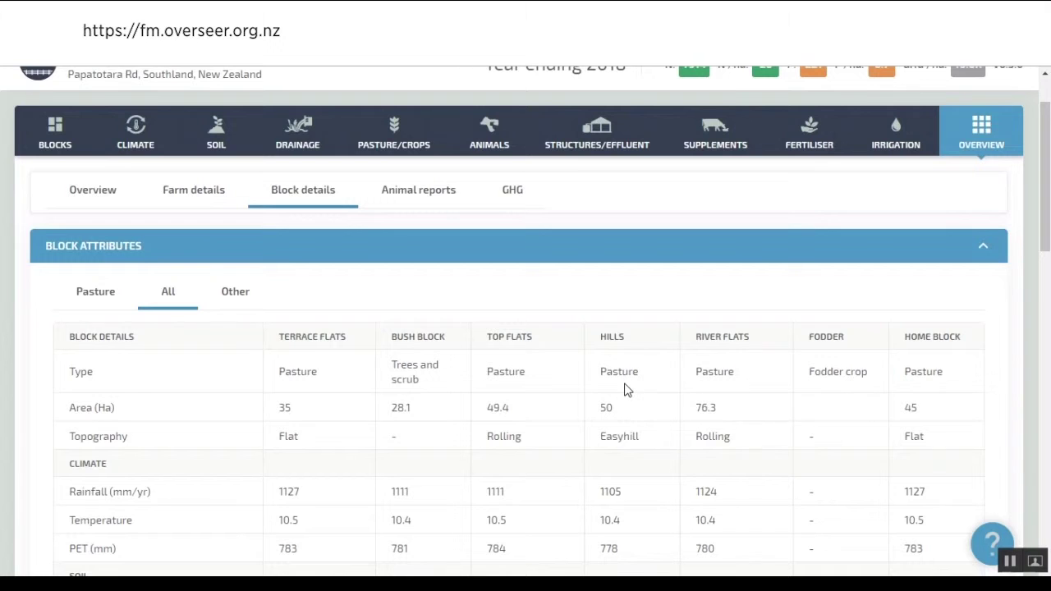
pyautogui.scroll(-1, 627, 390)
pyautogui.scroll(2, 620, 382)
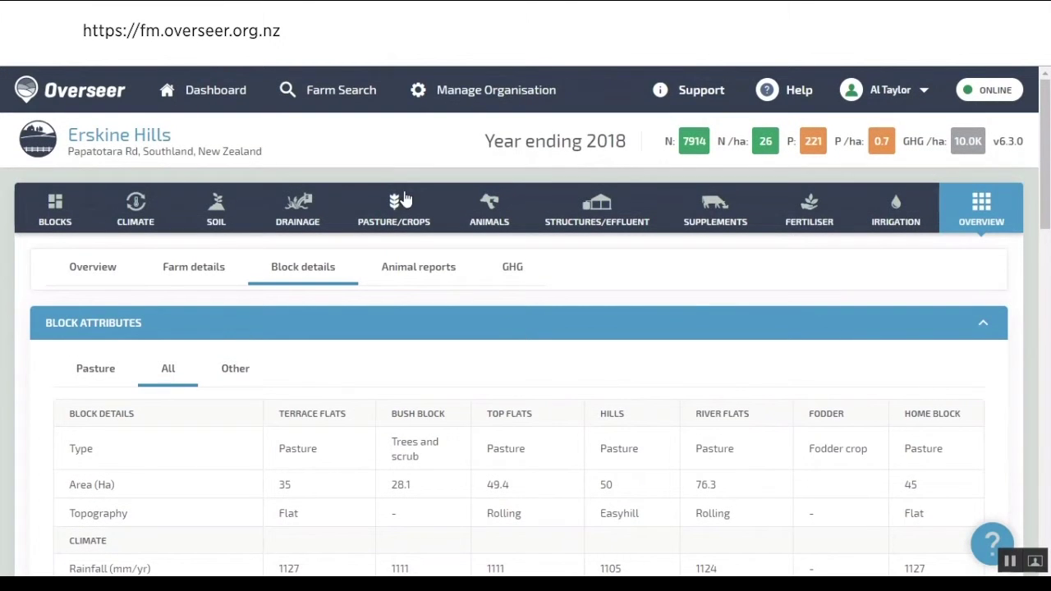
pyautogui.scroll(-2, 624, 237)
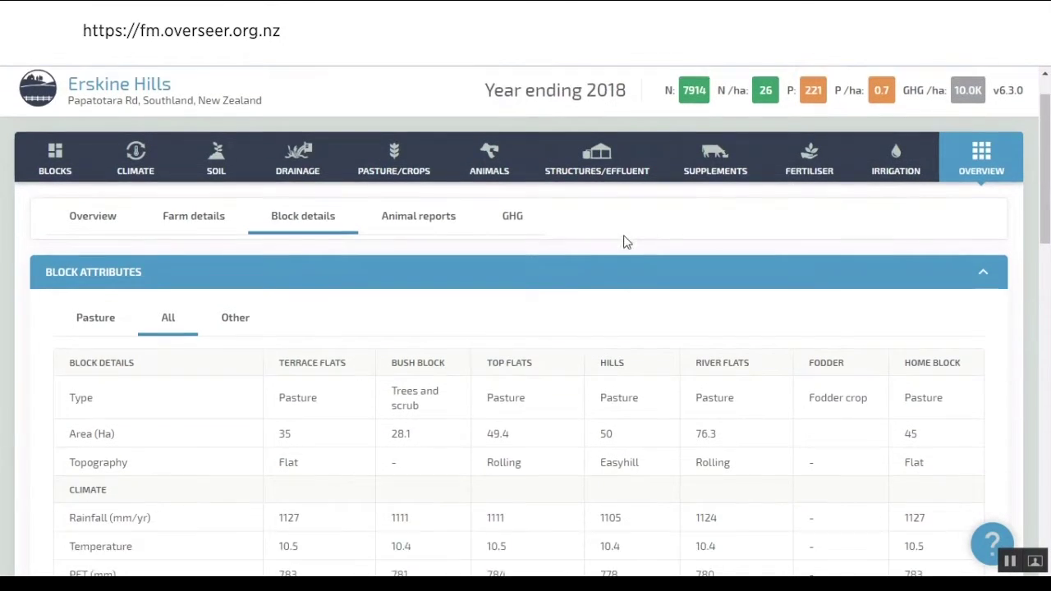
pyautogui.scroll(-1, 632, 287)
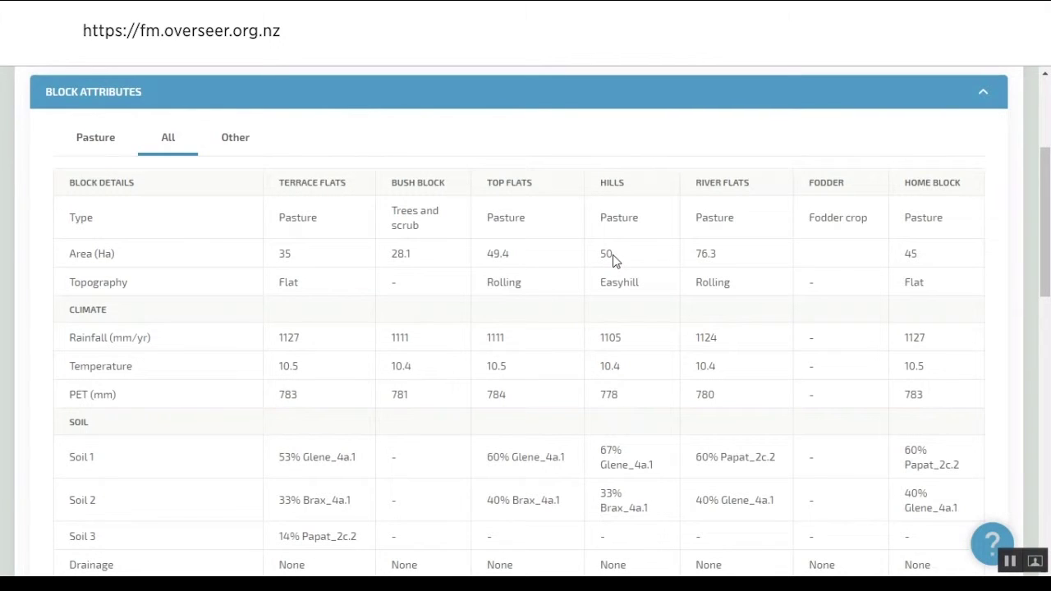
pyautogui.scroll(-3, 616, 280)
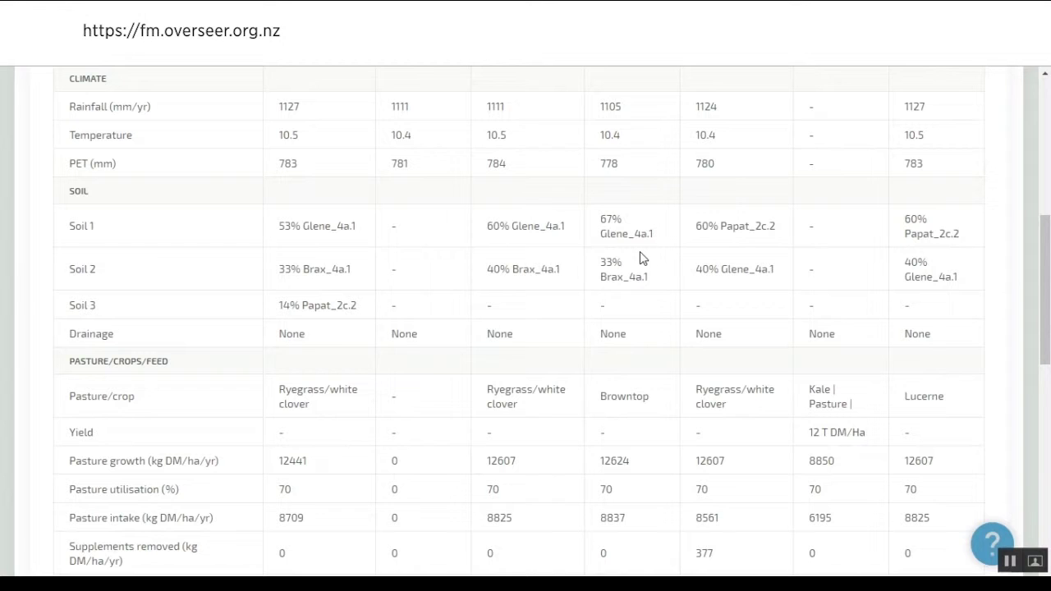
pyautogui.scroll(-2, 638, 291)
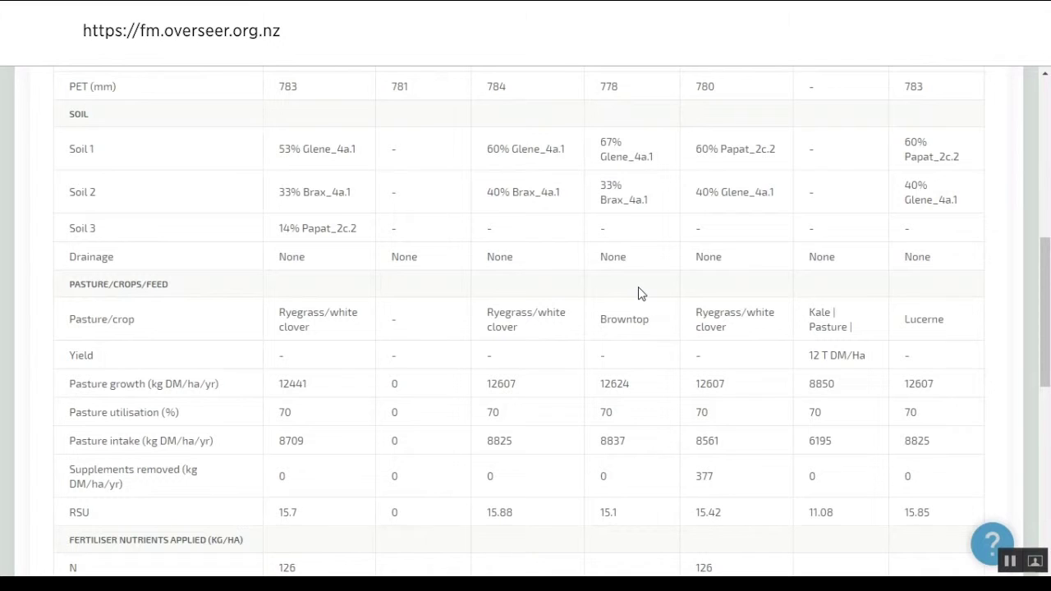
pyautogui.scroll(-2, 623, 308)
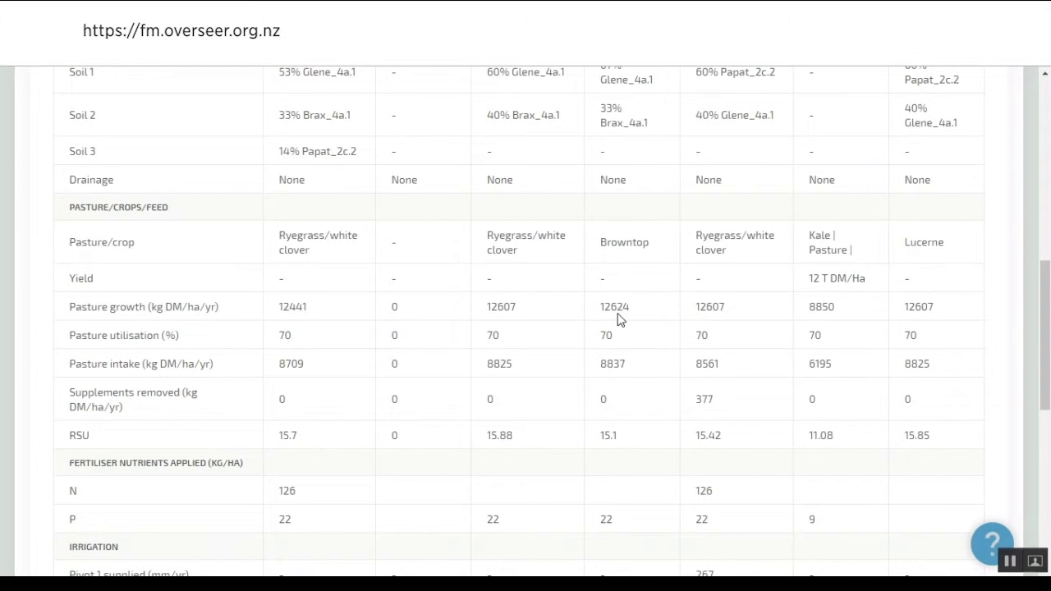
pyautogui.scroll(-1, 619, 319)
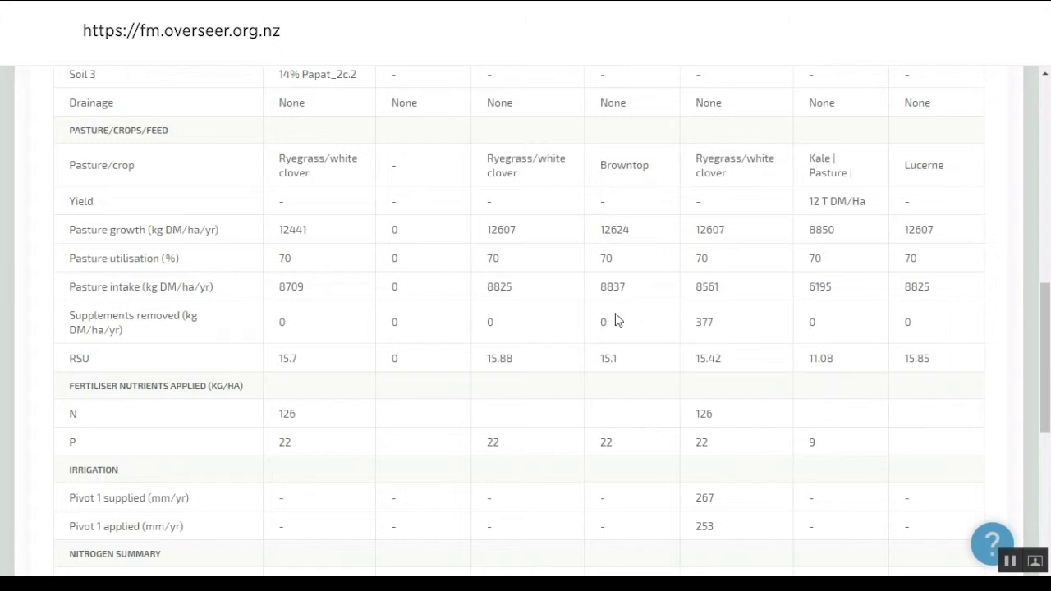
pyautogui.scroll(6, 629, 317)
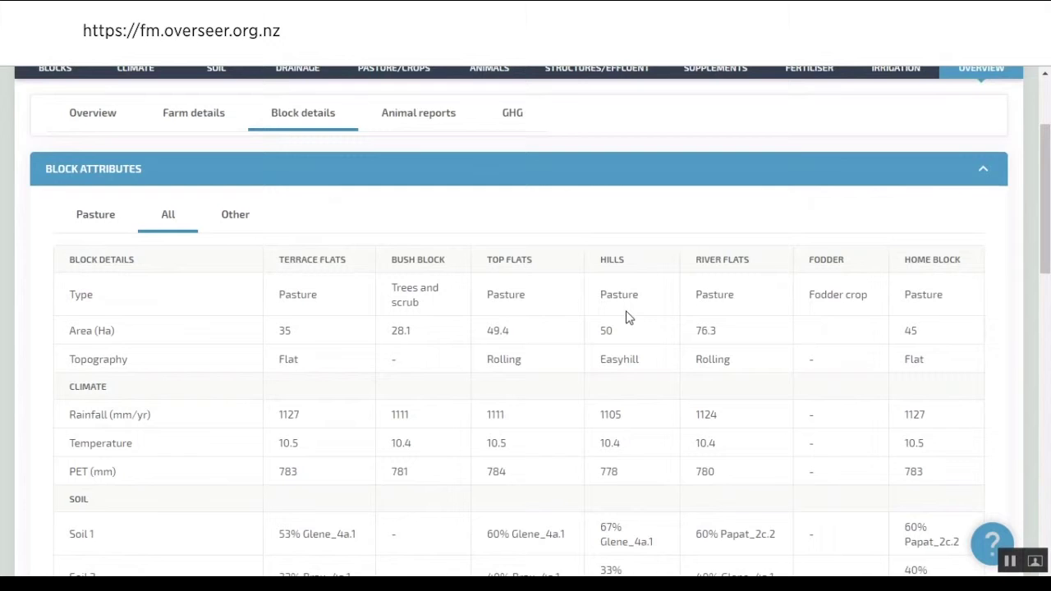
pyautogui.scroll(-1, 627, 320)
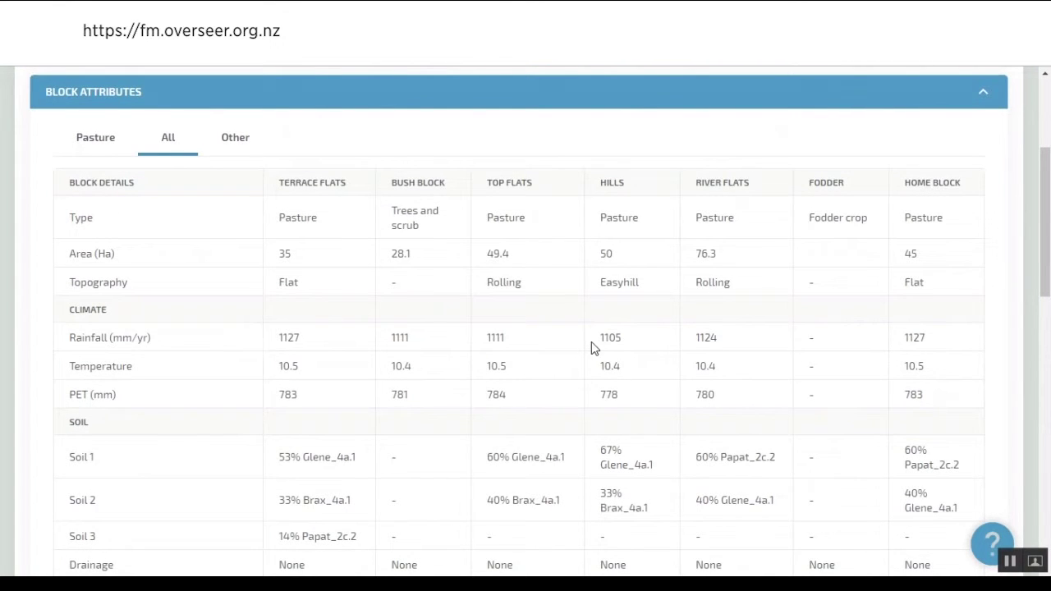
pyautogui.scroll(1, 591, 342)
# Return to the Overview and expand the Top flats block's N and P loss details
pyautogui.click(89, 110)
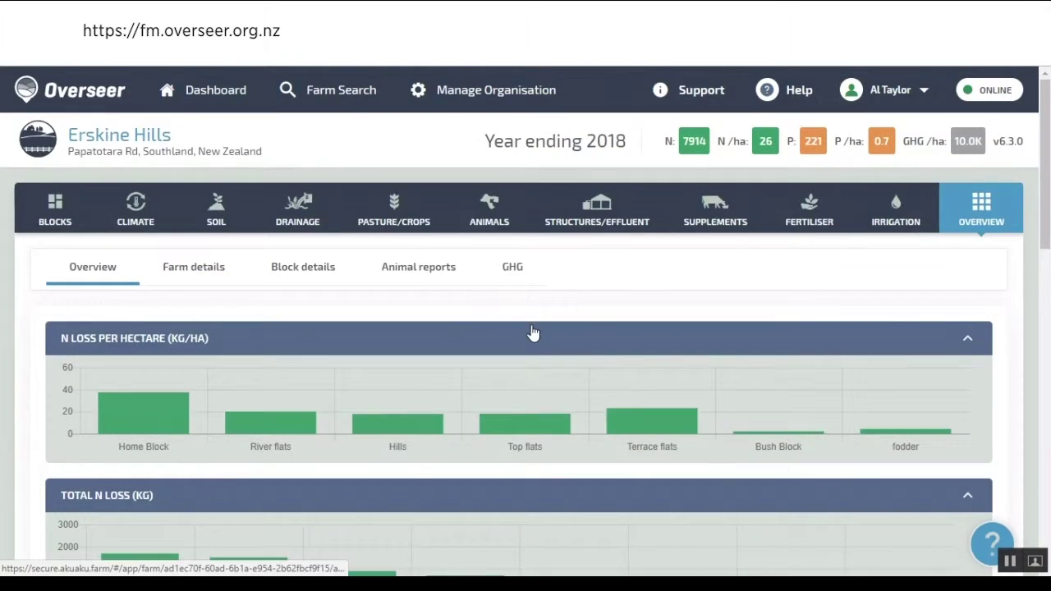
pyautogui.scroll(-8, 532, 333)
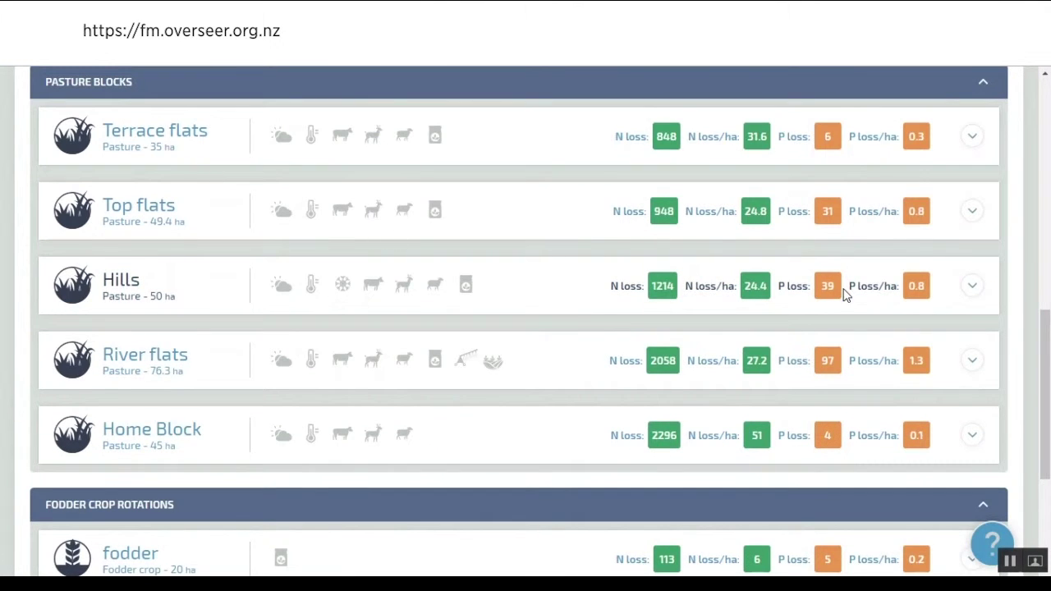
pyautogui.click(972, 214)
pyautogui.scroll(-5, 966, 228)
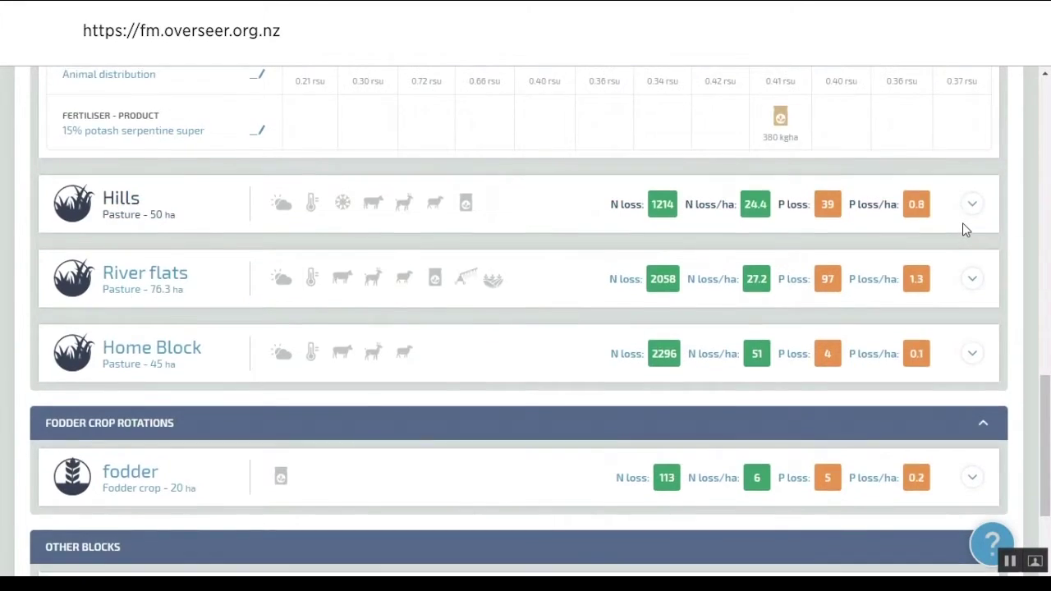
pyautogui.scroll(5, 963, 223)
pyautogui.scroll(6, 633, 336)
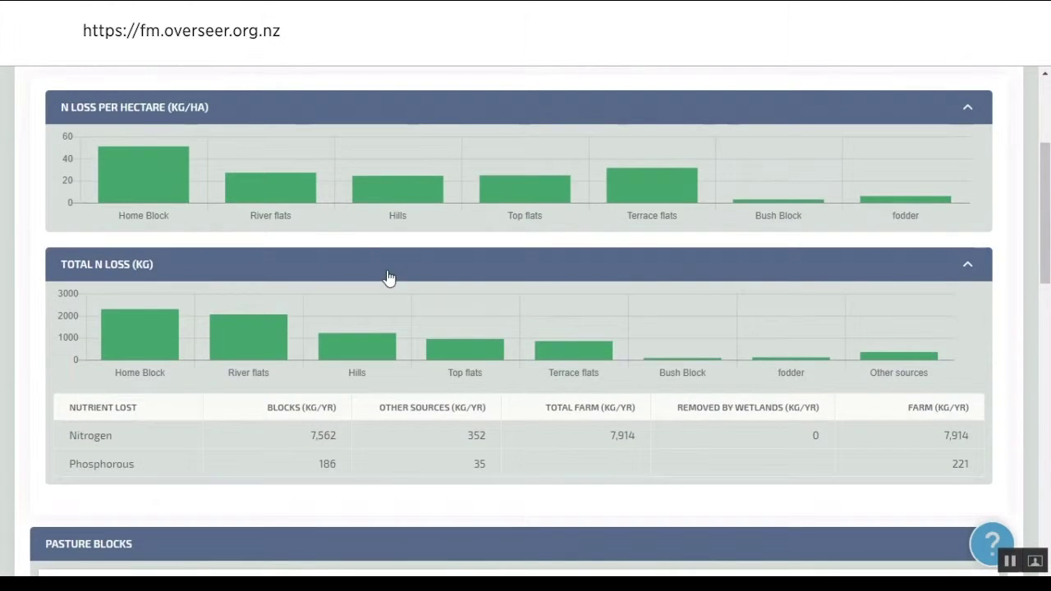
pyautogui.scroll(6, 389, 277)
# View Farm details: 14% nutrient conversion efficiency, 1842 beef, 871 deer, 1222 sheep RSU
pyautogui.click(219, 265)
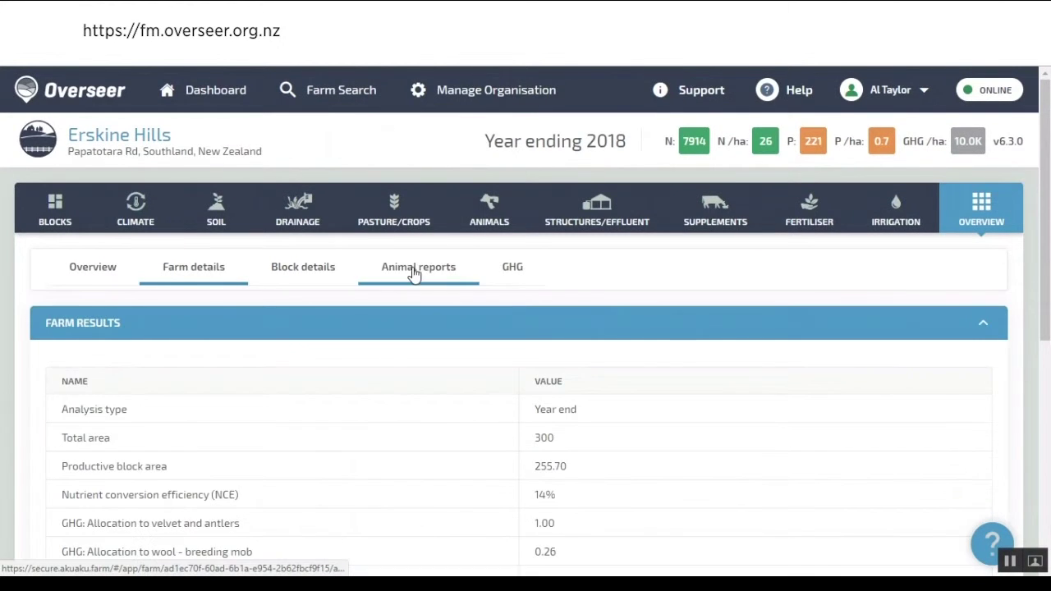
pyautogui.scroll(-3, 415, 275)
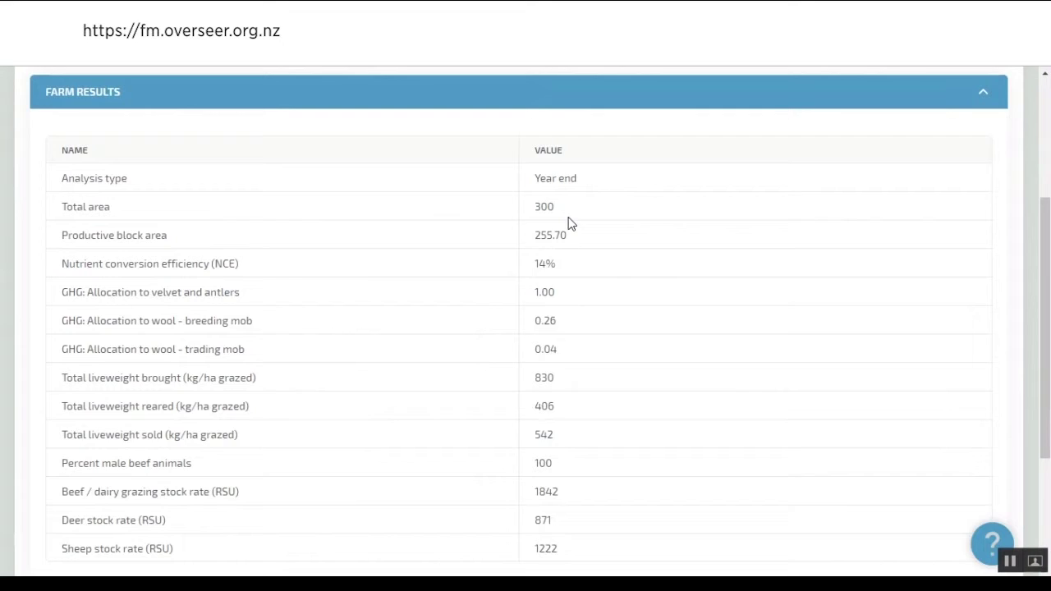
pyautogui.scroll(-2, 572, 221)
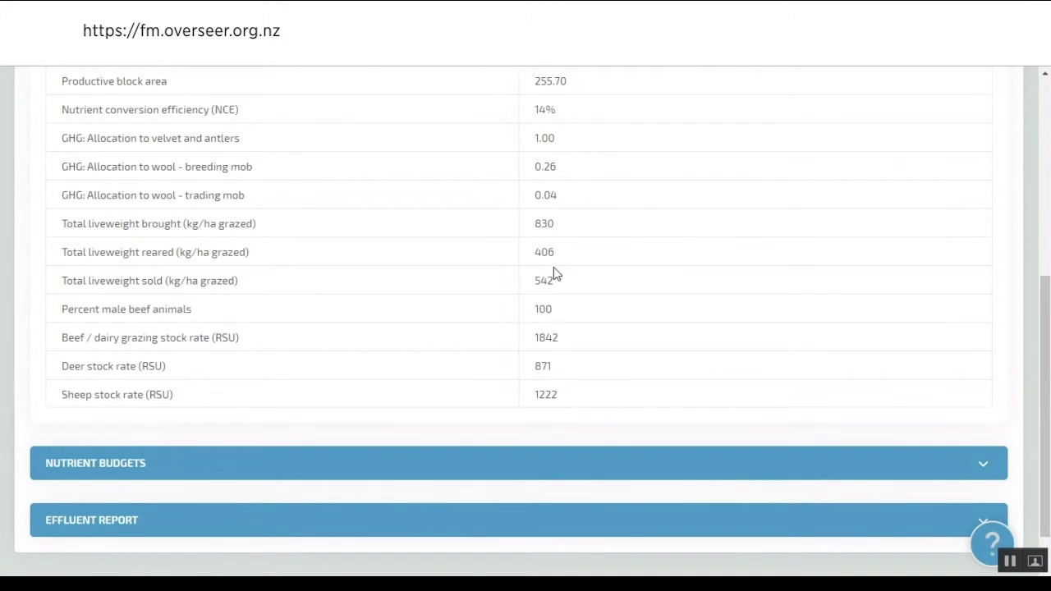
pyautogui.scroll(-1, 554, 267)
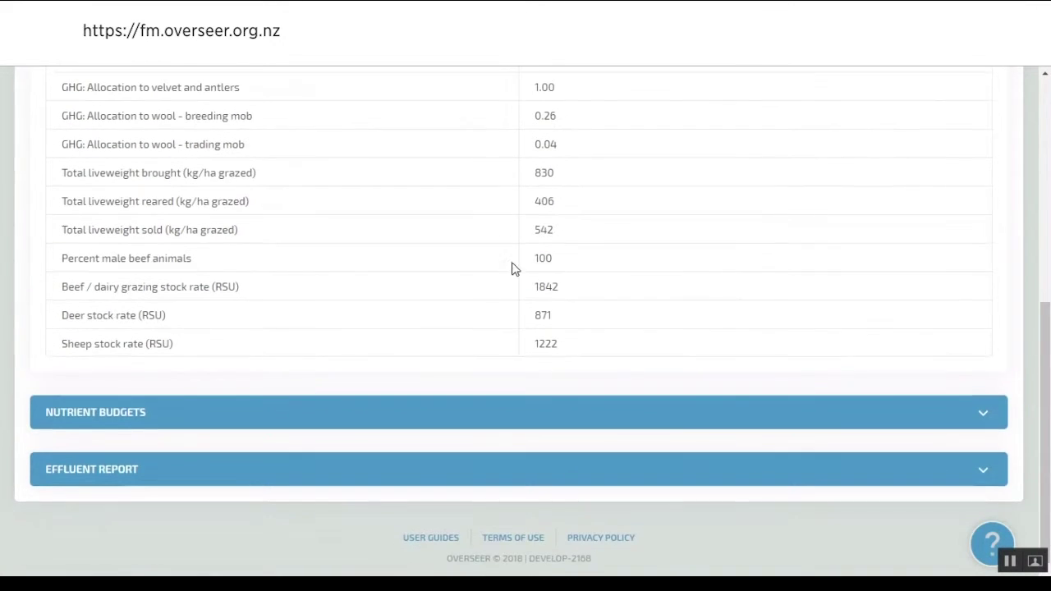
# Expand Nutrient Budgets and show the budget for Bush Block
pyautogui.click(984, 417)
pyautogui.scroll(-6, 897, 427)
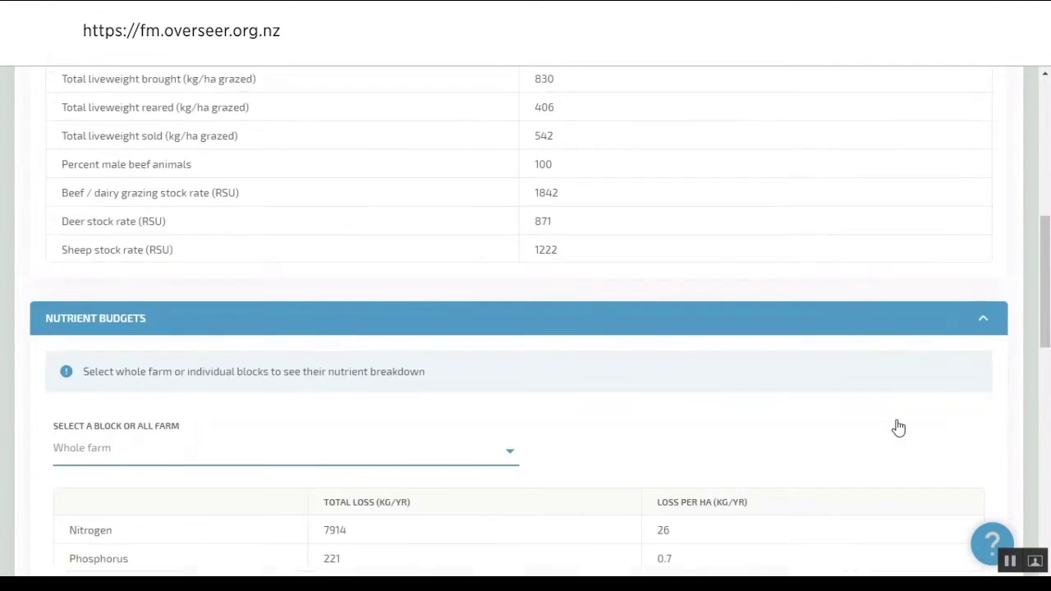
pyautogui.scroll(2, 896, 414)
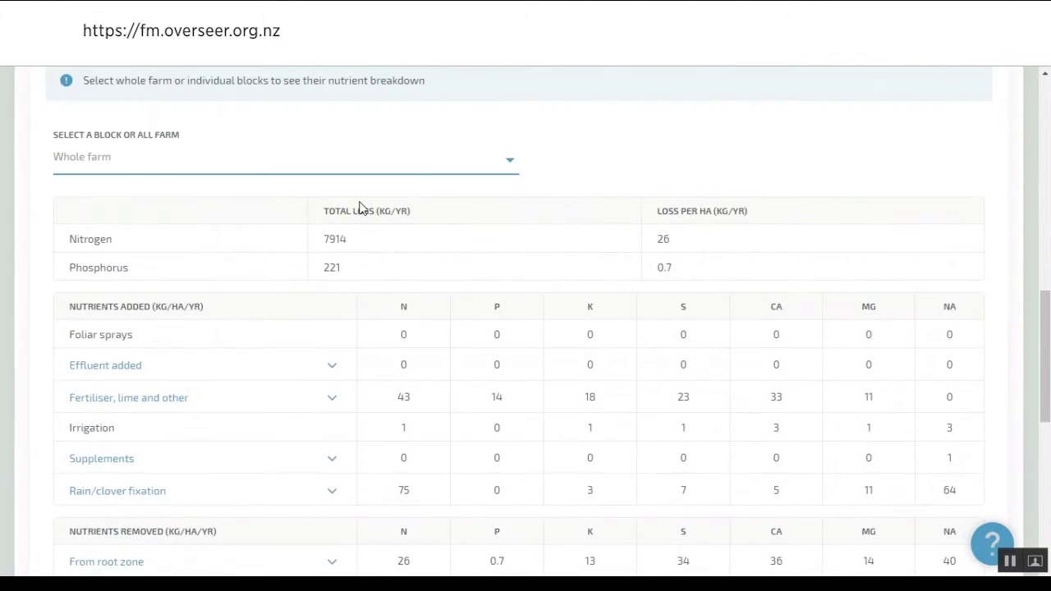
pyautogui.click(514, 166)
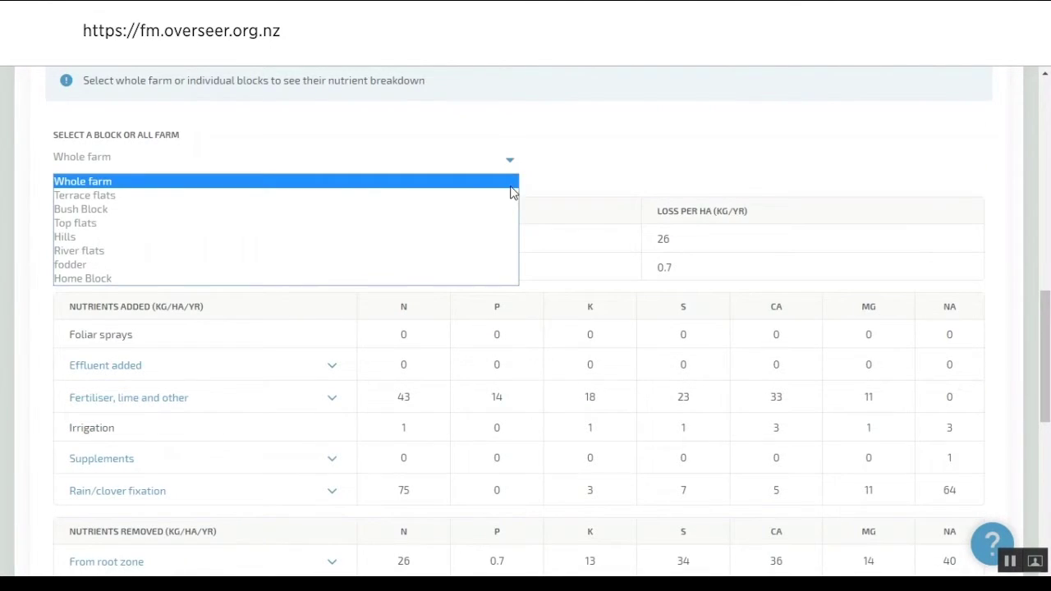
pyautogui.click(486, 210)
pyautogui.scroll(-3, 493, 230)
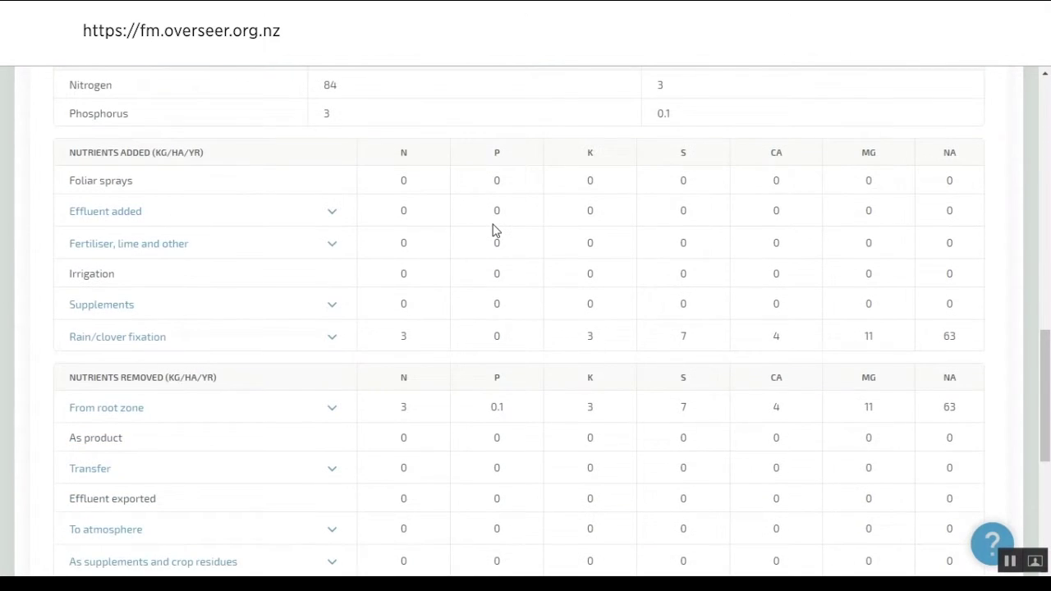
pyautogui.scroll(4, 492, 228)
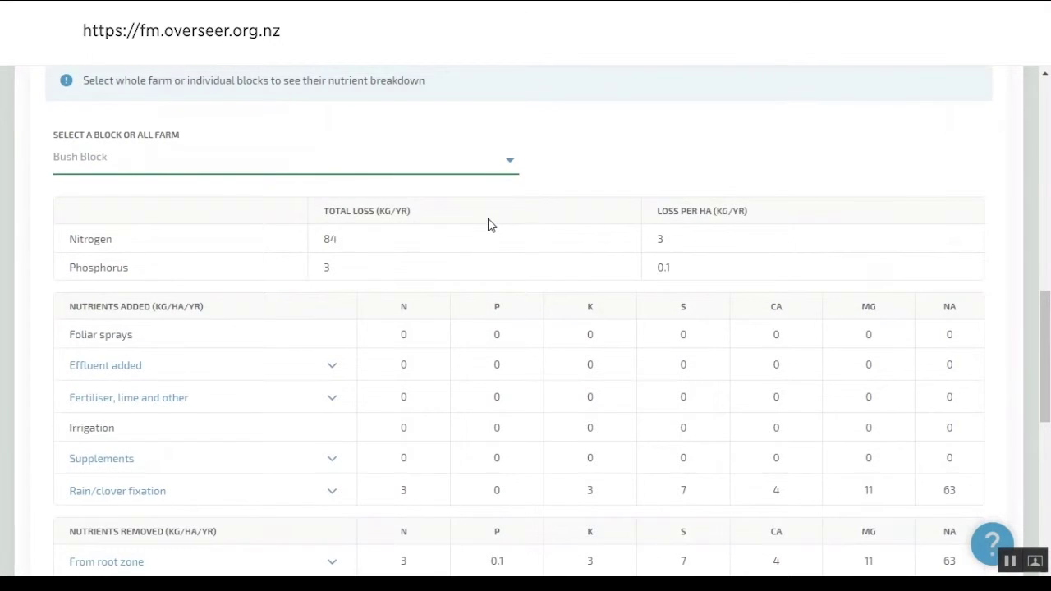
pyautogui.scroll(3, 488, 224)
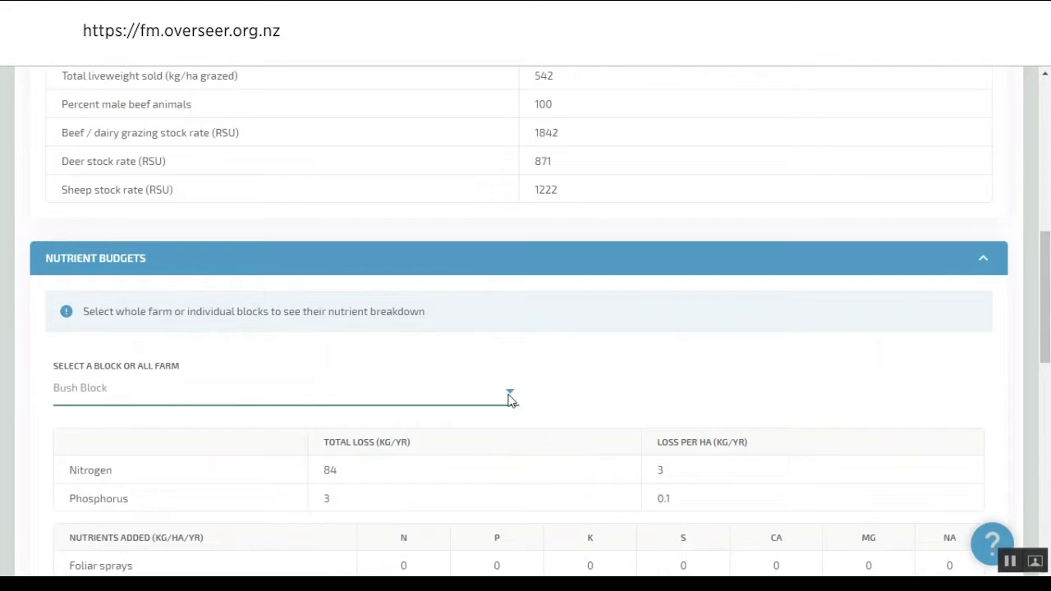
# Switch the budget back to Whole farm: 43 kg N/ha/yr fertiliser, 75 from rain/clover fixation
pyautogui.click(508, 394)
pyautogui.click(431, 414)
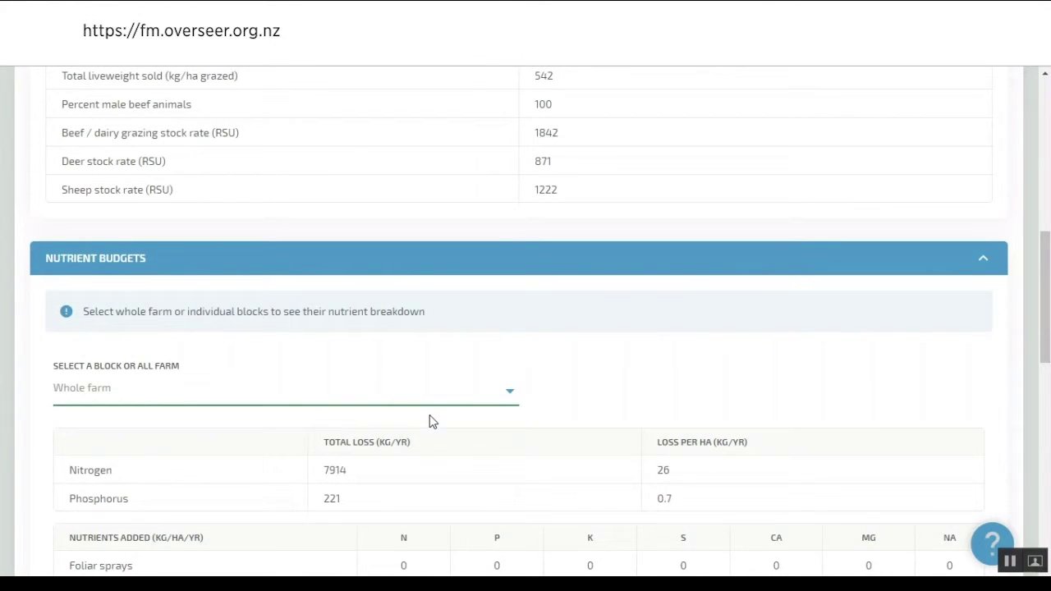
pyautogui.scroll(-4, 435, 416)
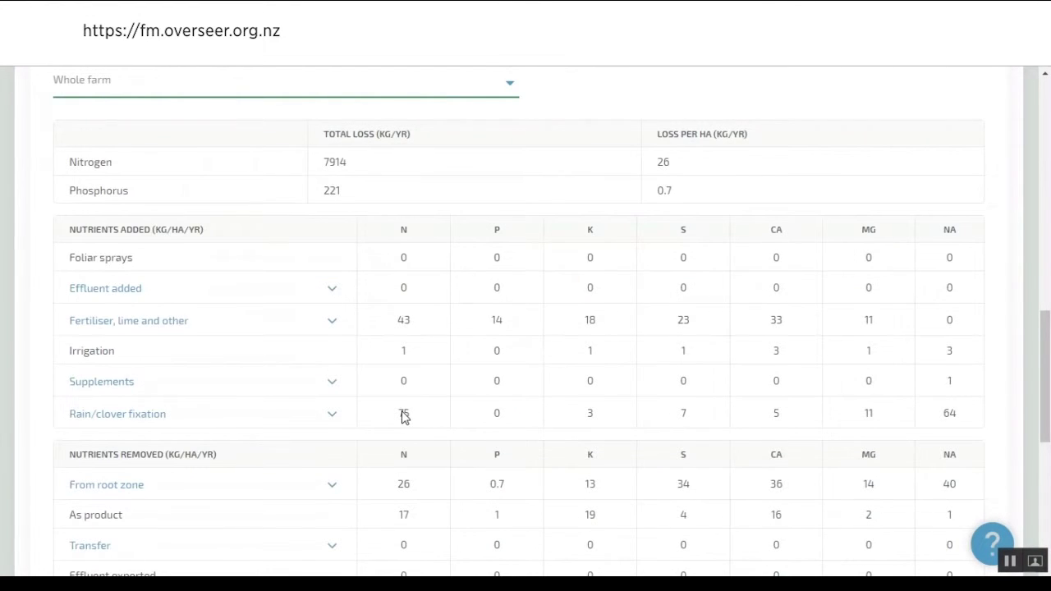
pyautogui.scroll(-2, 402, 417)
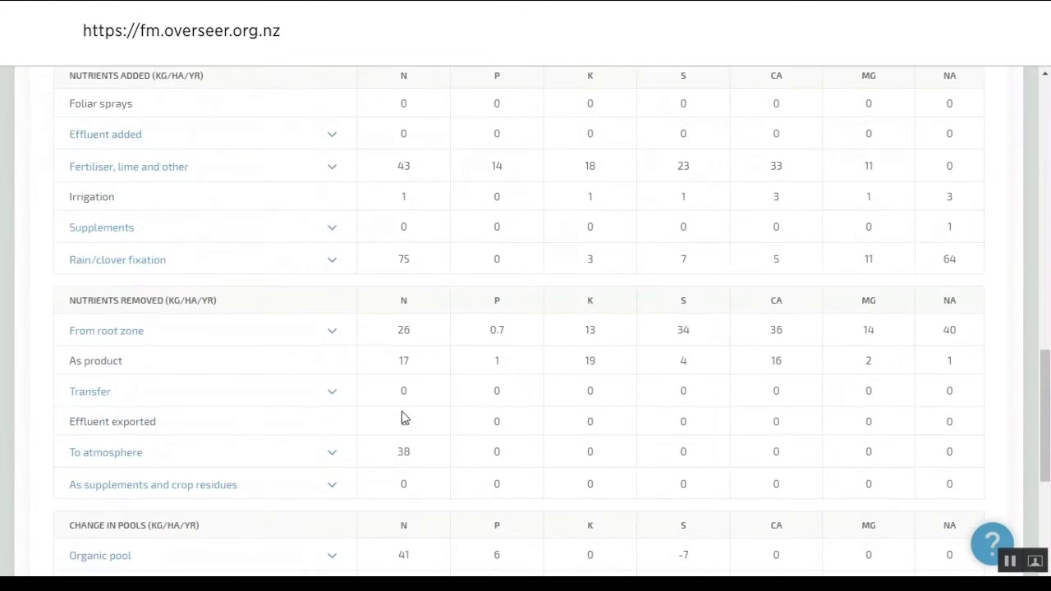
pyautogui.click(333, 332)
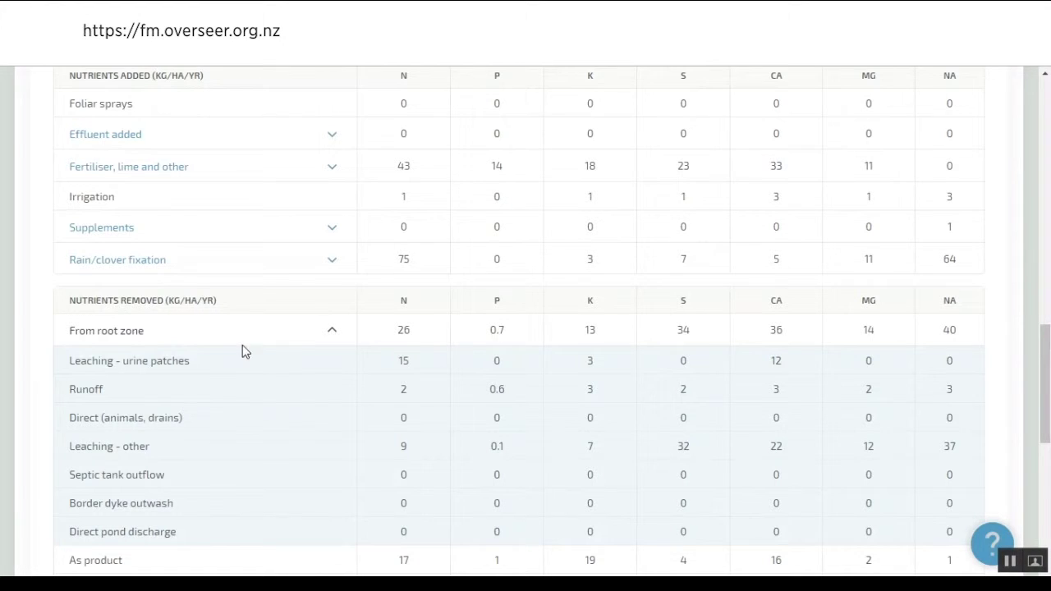
pyautogui.click(331, 330)
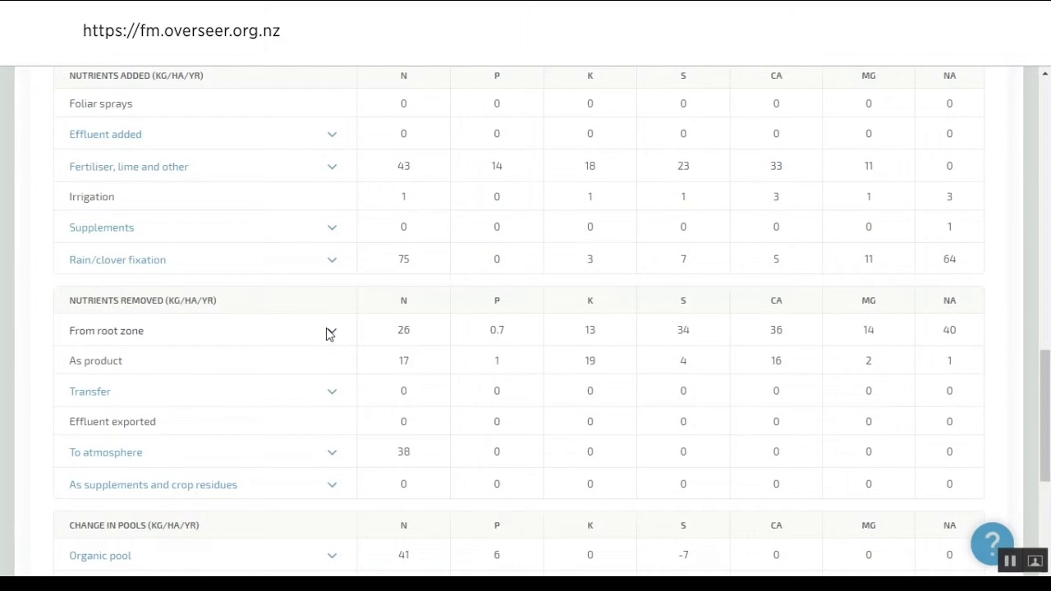
pyautogui.scroll(5, 345, 332)
# Show Animal reports (13.12 RSU/ha, 3,936 RSU) and expand Block Pasture & Diet (ME Source)
pyautogui.scroll(8, 481, 277)
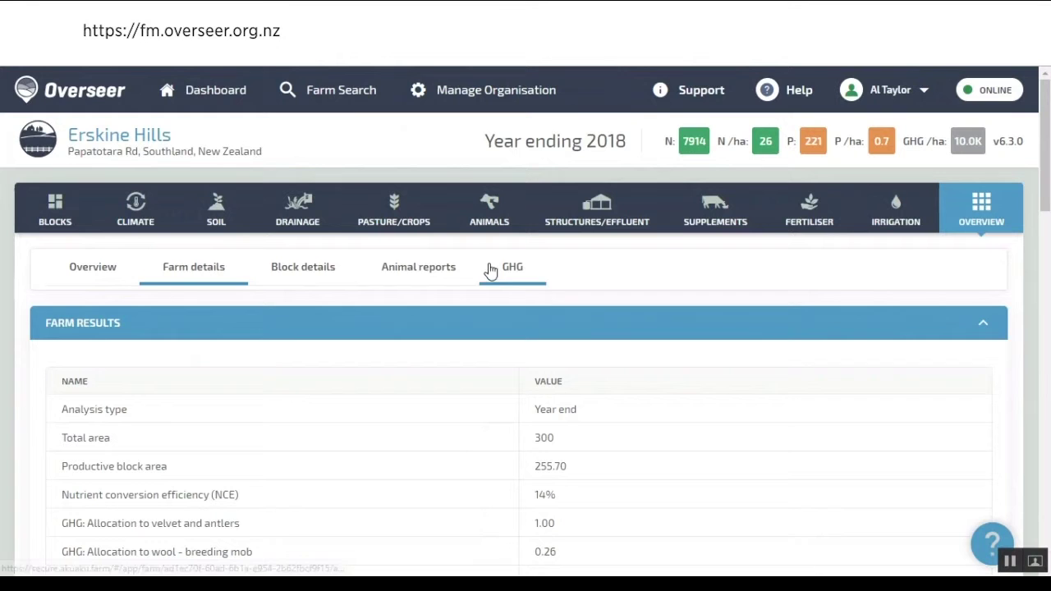
pyautogui.click(409, 279)
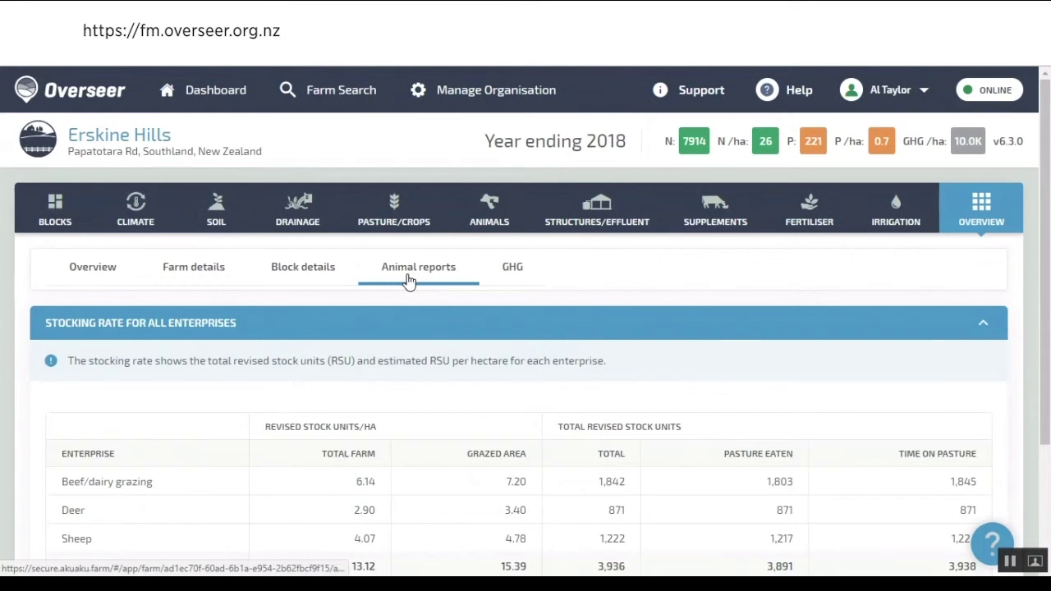
pyautogui.scroll(-3, 411, 281)
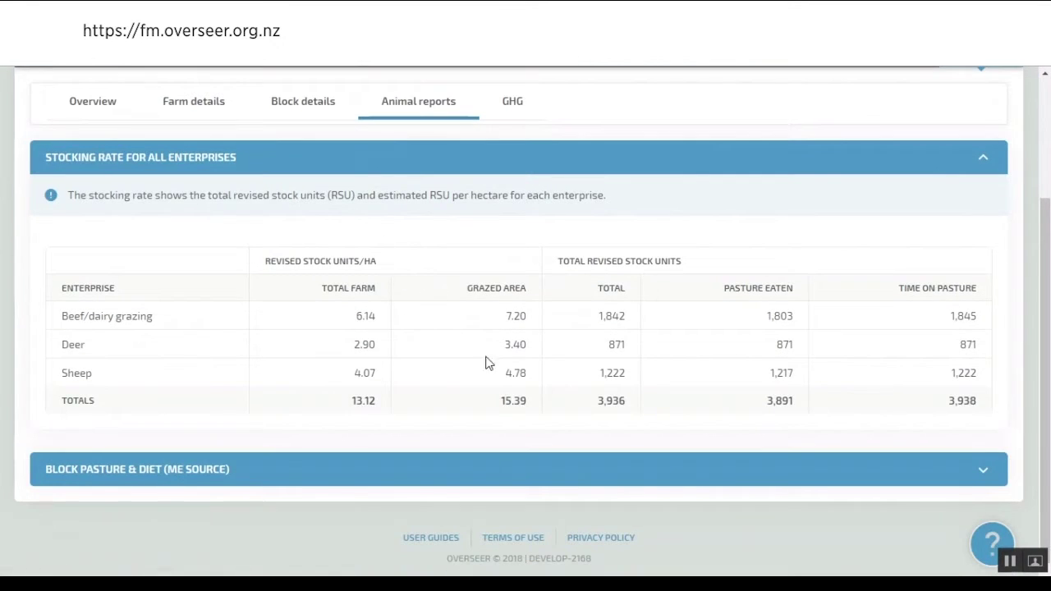
pyautogui.click(983, 471)
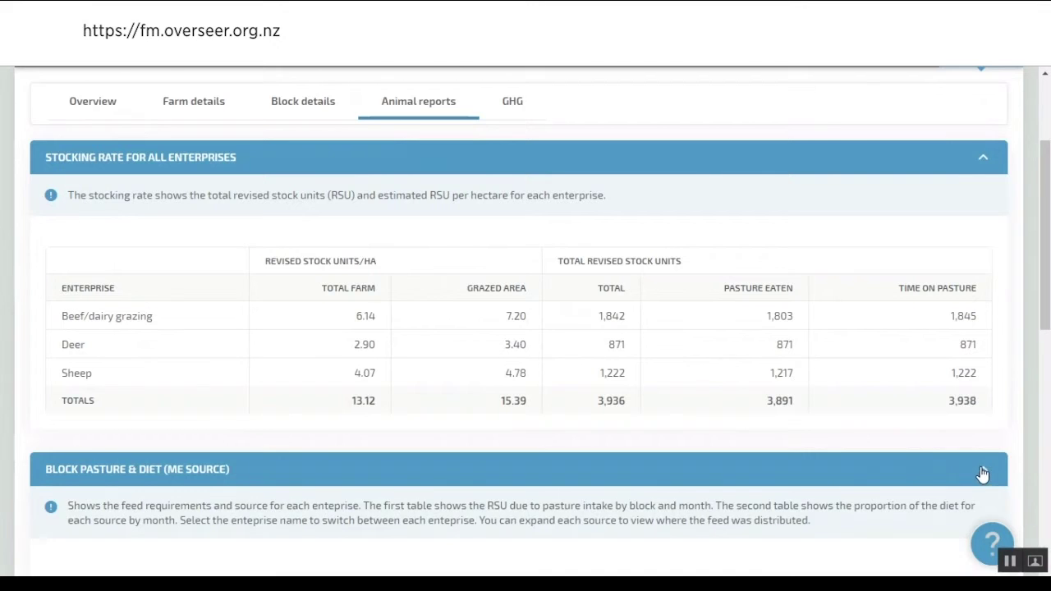
pyautogui.scroll(-5, 939, 468)
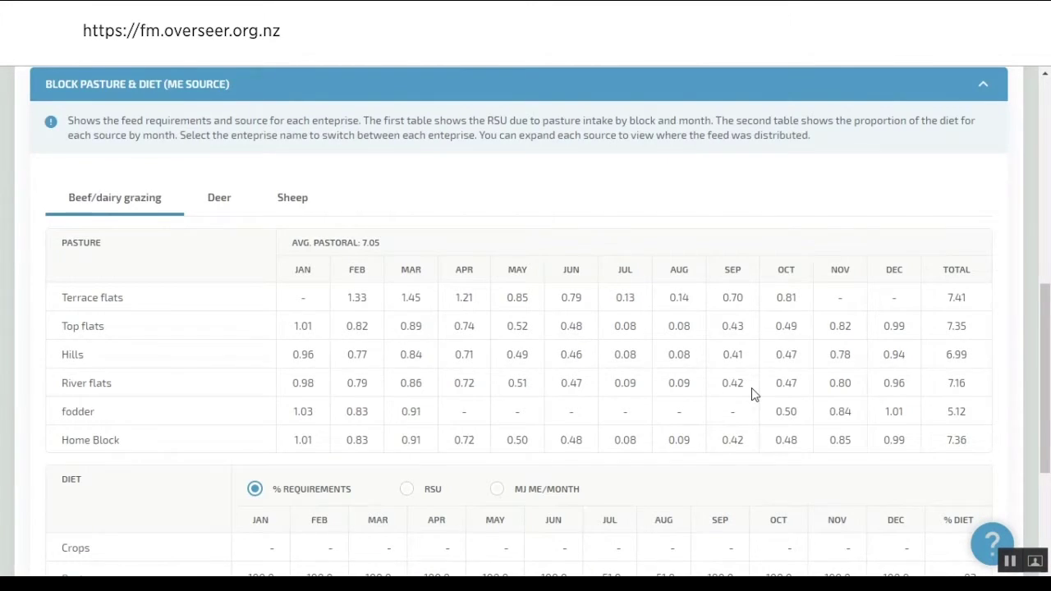
pyautogui.scroll(-3, 752, 389)
pyautogui.scroll(2, 754, 394)
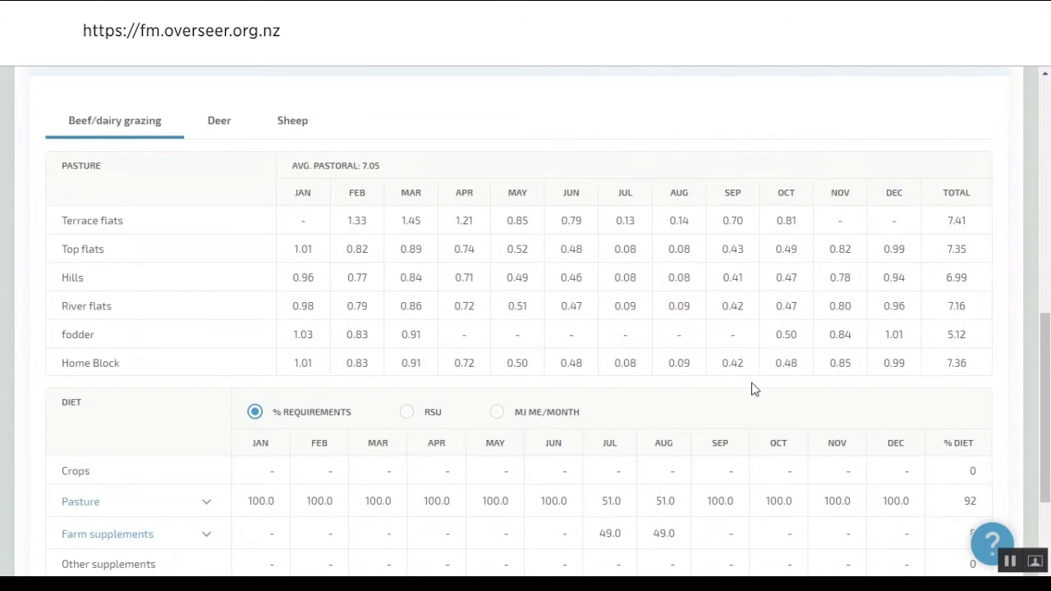
pyautogui.scroll(10, 754, 390)
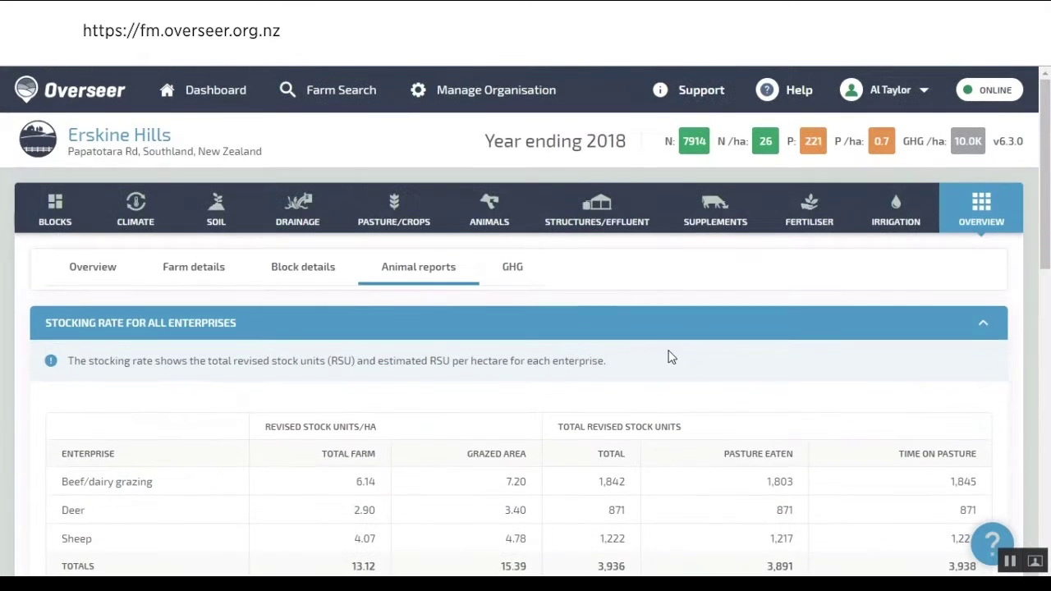
# On the GHG report, expand enteric methane 3809 into beef 1864, deer 866 and sheep 1078
pyautogui.click(526, 278)
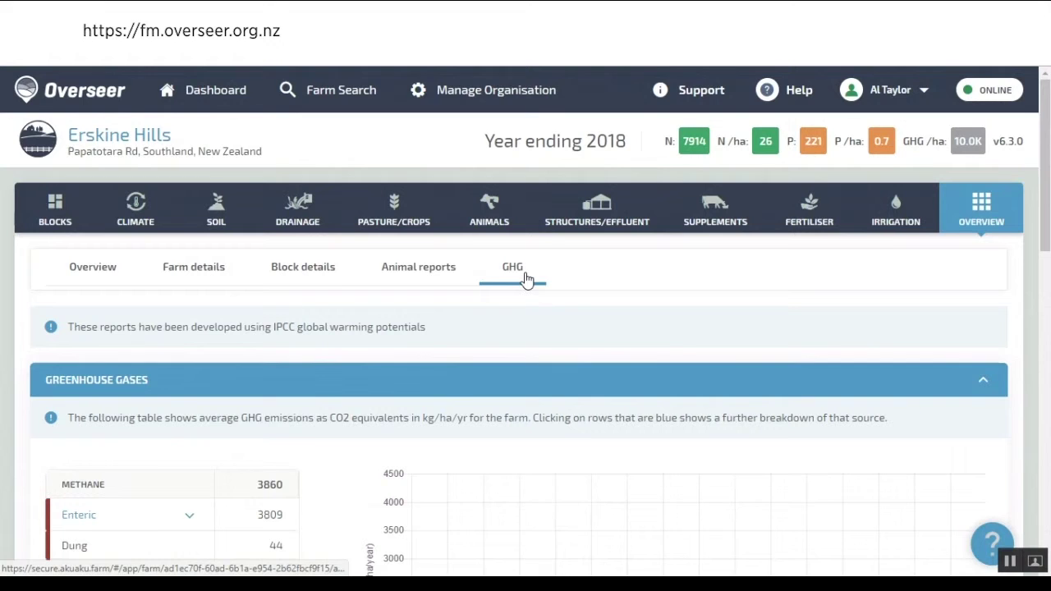
pyautogui.scroll(-2, 526, 277)
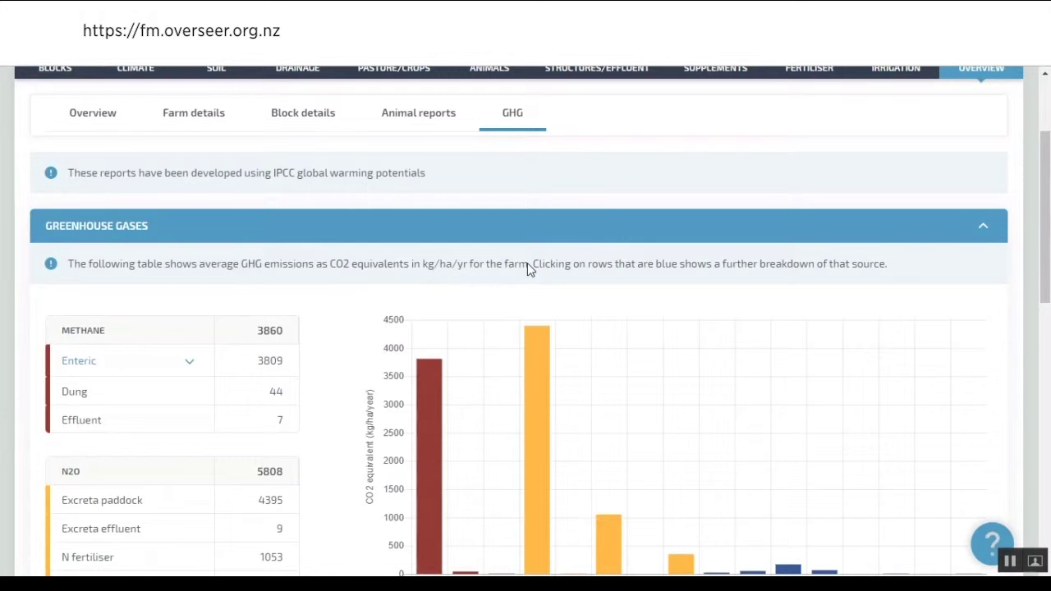
pyautogui.scroll(-2, 540, 297)
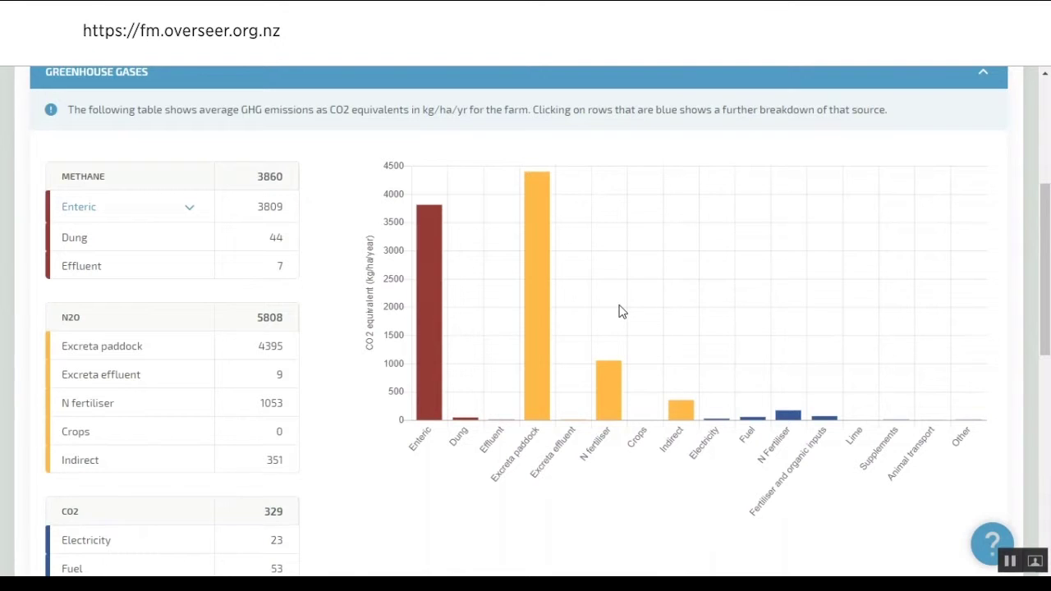
pyautogui.click(191, 210)
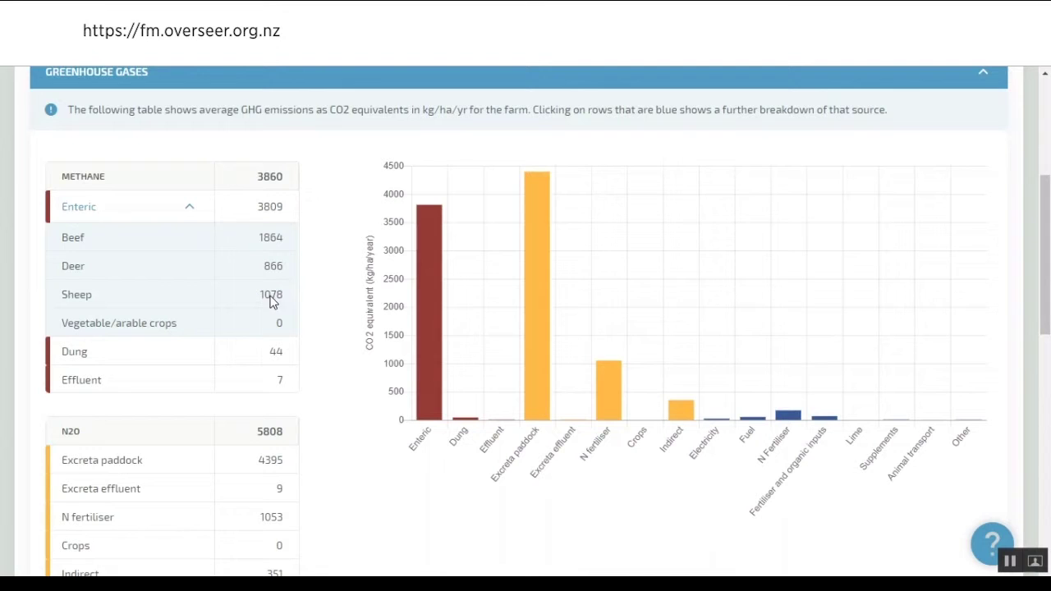
# Expand the N Fertiliser CO2 row into manufacturing, dissolution, transport and spreading, then scroll back up
pyautogui.scroll(-4, 285, 282)
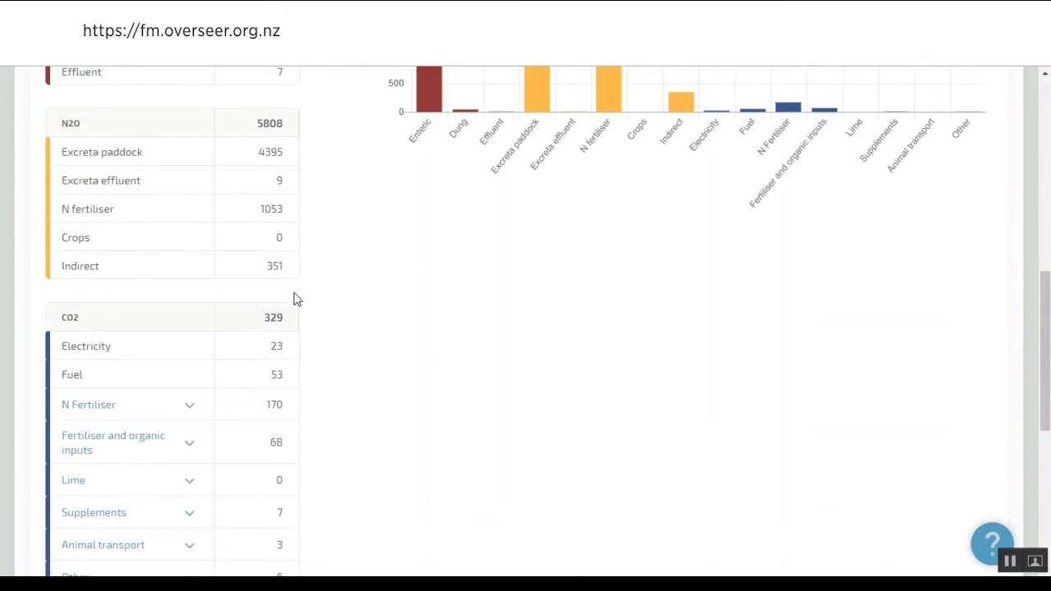
pyautogui.scroll(-2, 323, 322)
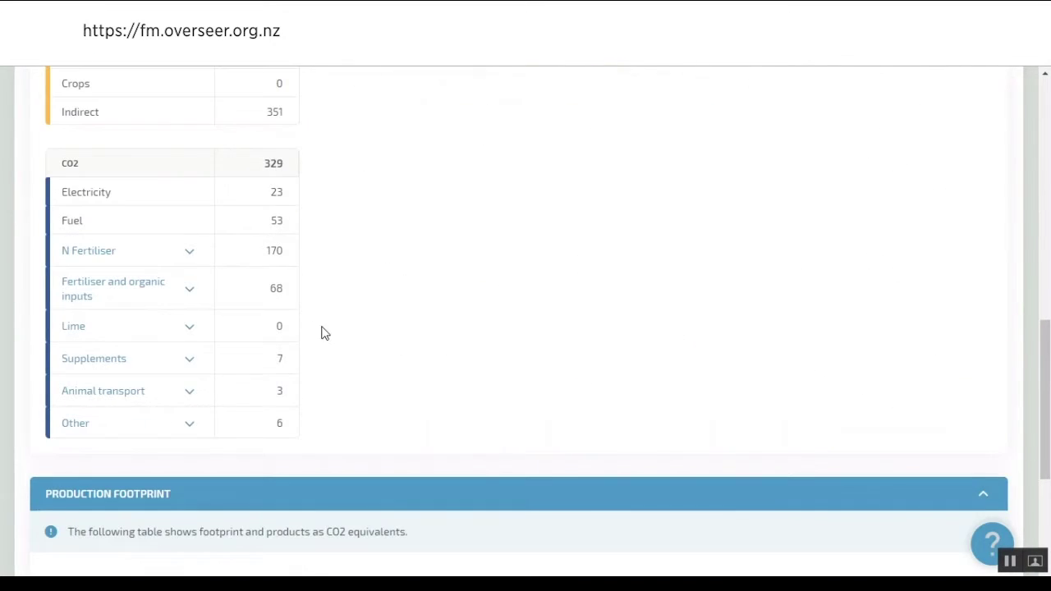
pyautogui.click(190, 255)
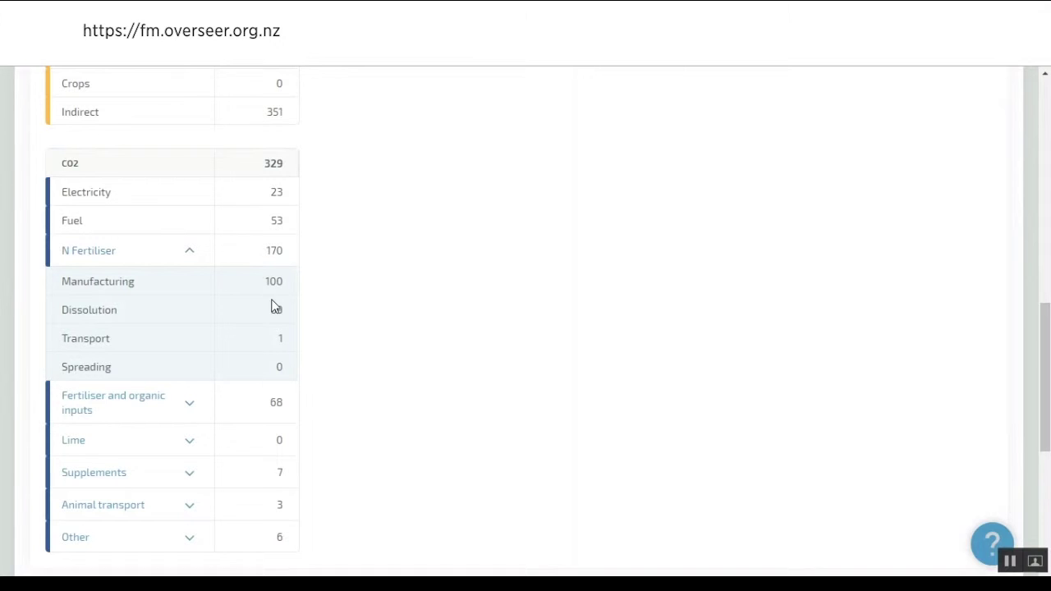
pyautogui.scroll(-1, 327, 340)
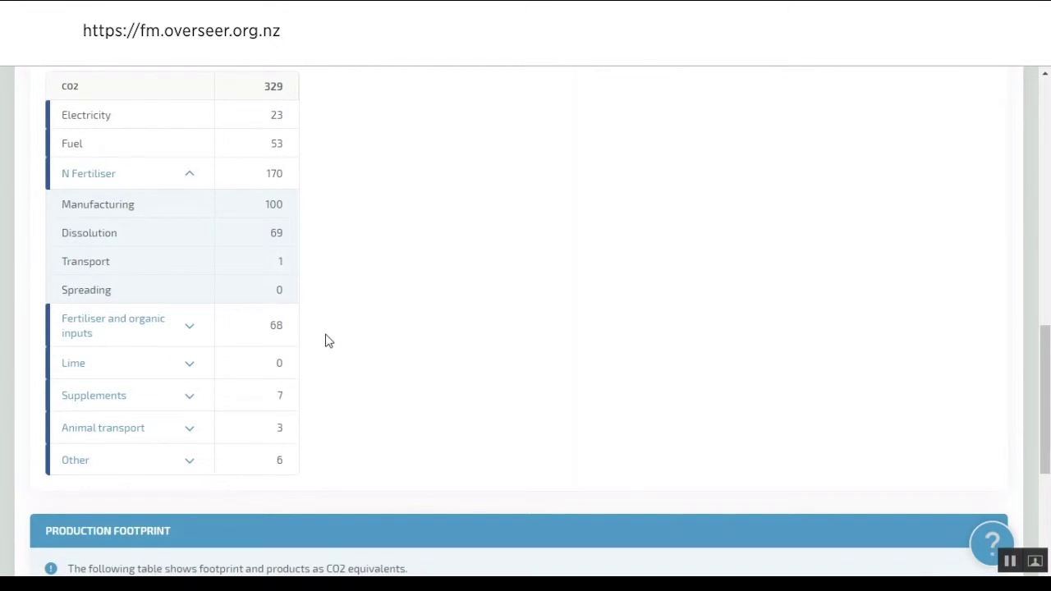
pyautogui.scroll(-3, 326, 339)
pyautogui.scroll(4, 327, 340)
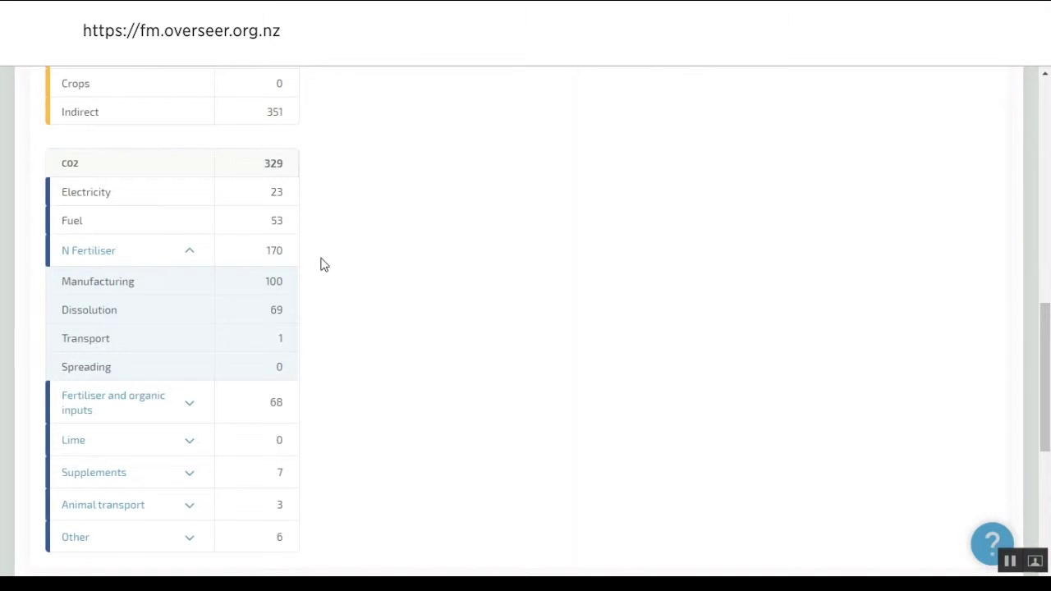
pyautogui.scroll(5, 373, 265)
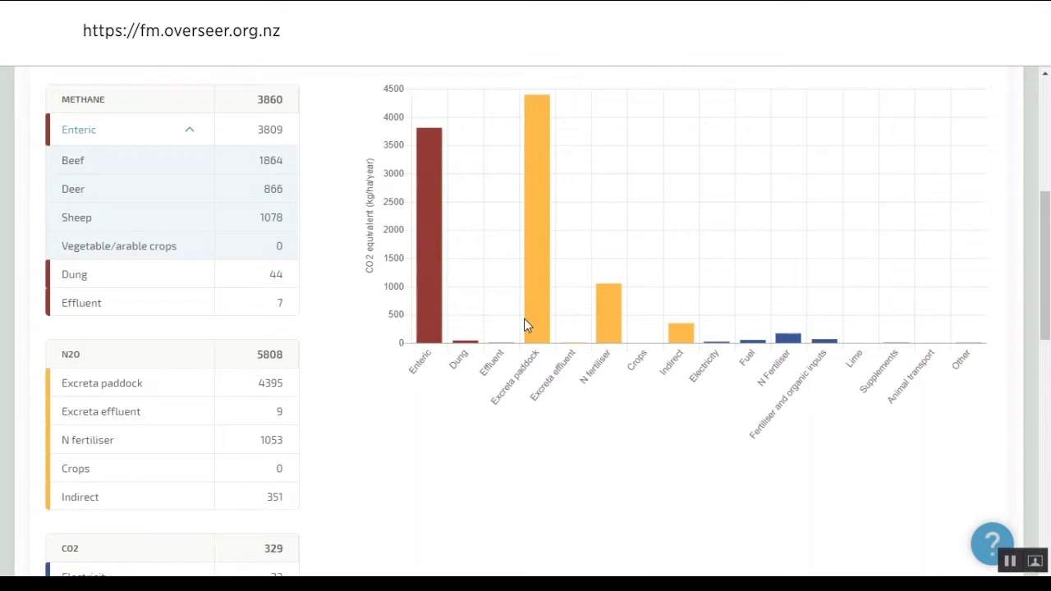
pyautogui.scroll(2, 536, 322)
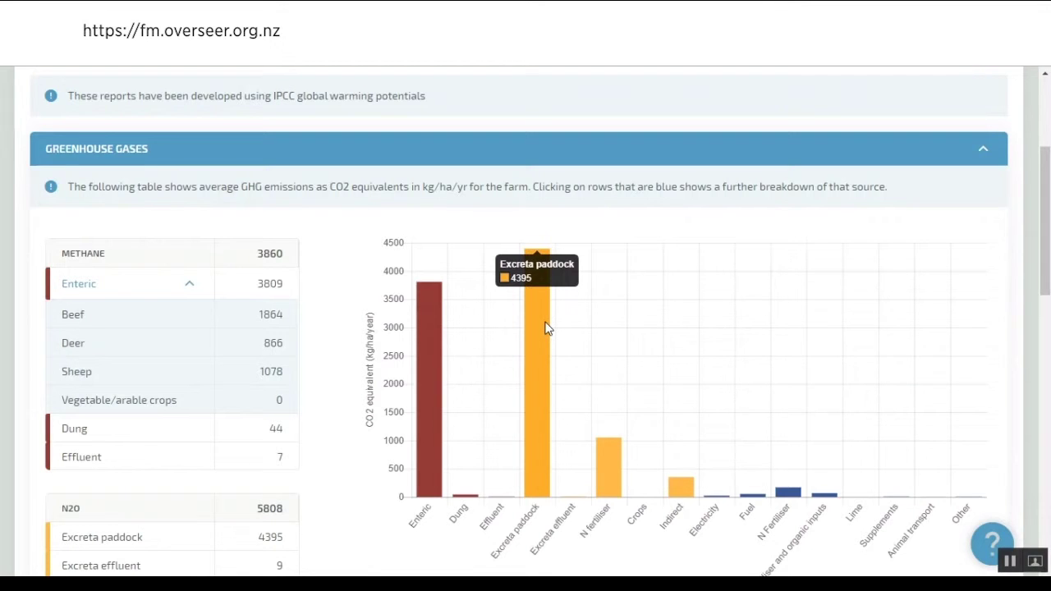
pyautogui.scroll(3, 548, 328)
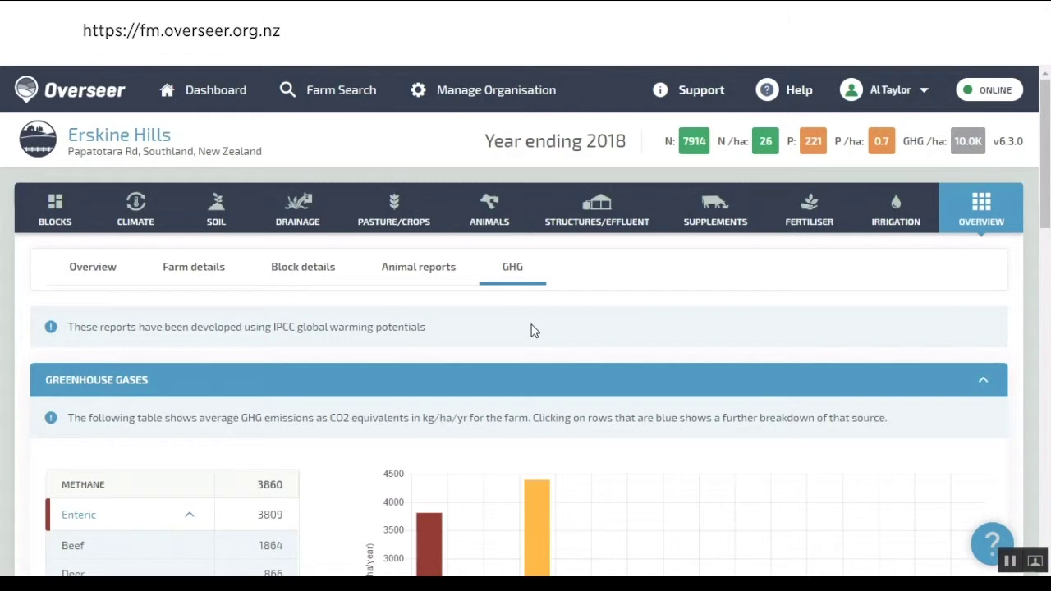
pyautogui.scroll(-2, 550, 329)
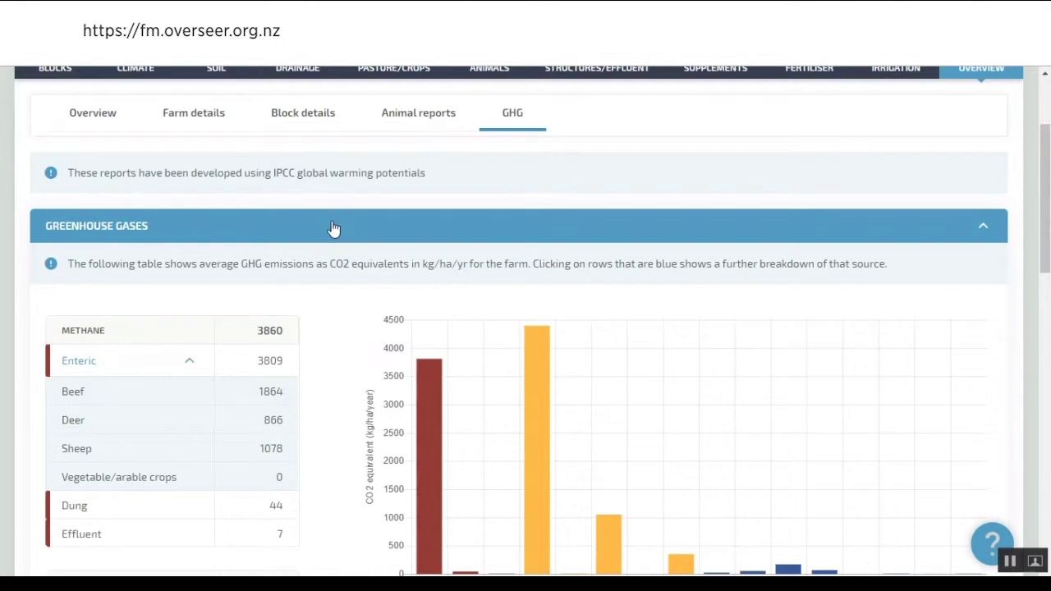
pyautogui.scroll(2, 328, 230)
# Return to the Erskine Hills farm page and scroll down to the Year End Analyses list
pyautogui.click(129, 137)
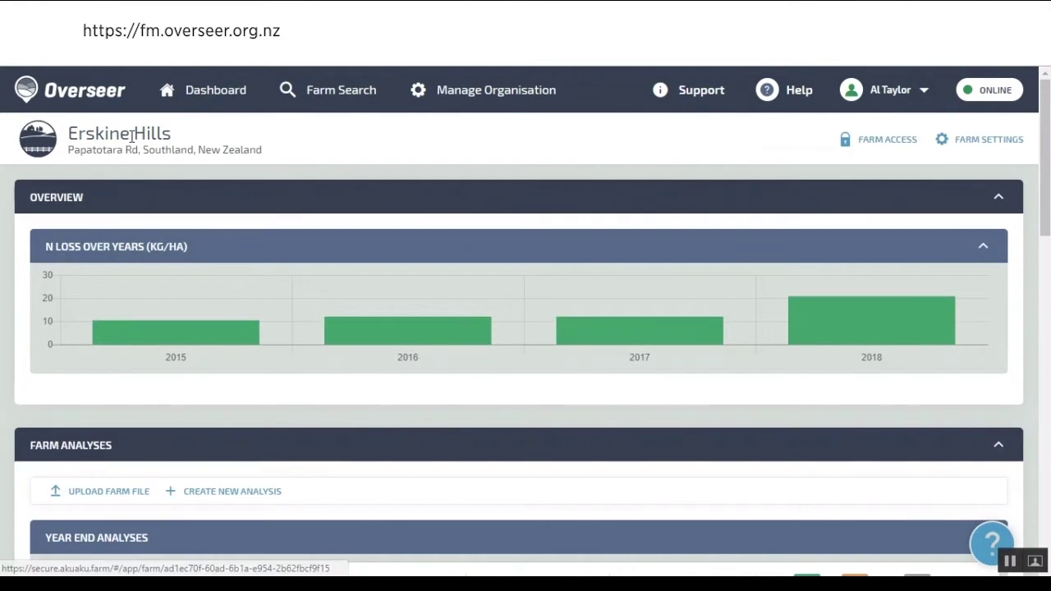
pyautogui.scroll(-3, 205, 237)
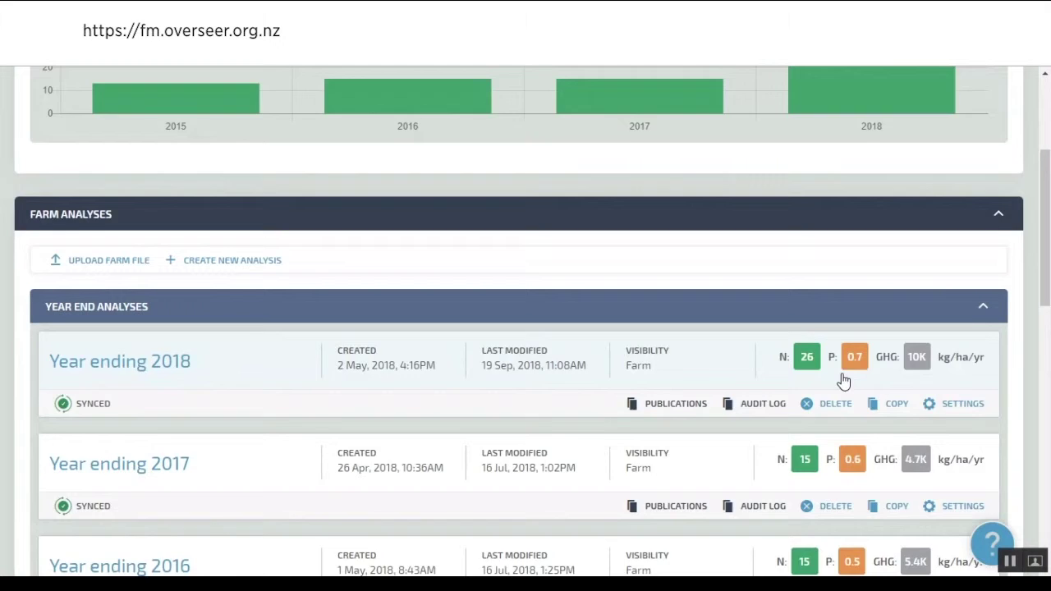
pyautogui.scroll(-2, 813, 366)
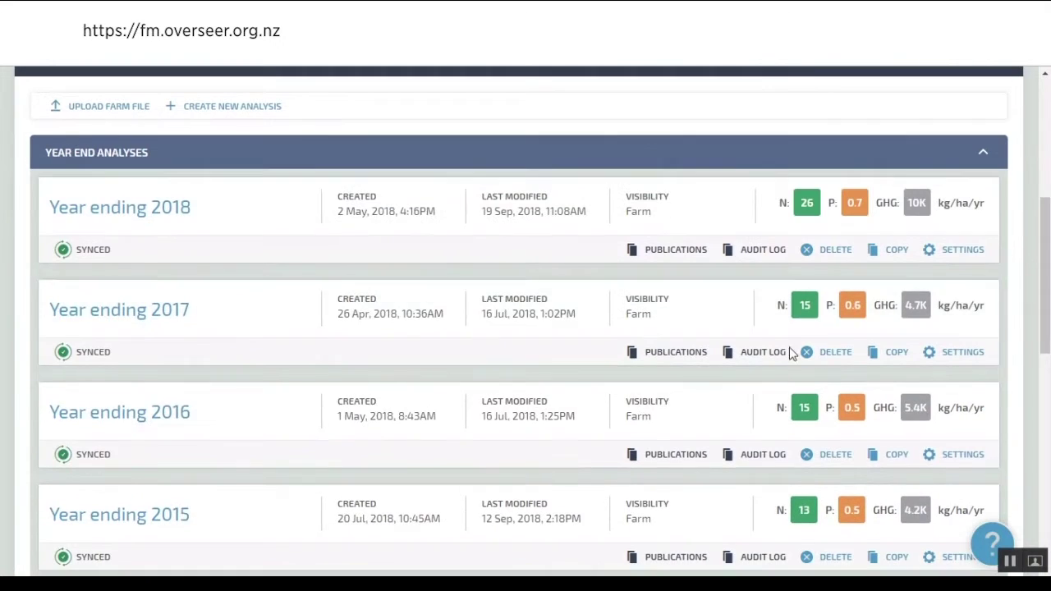
# Copy Year ending 2018 as a Predictive analysis named 'reduce n loss', keeping all sections including animals
pyautogui.click(883, 257)
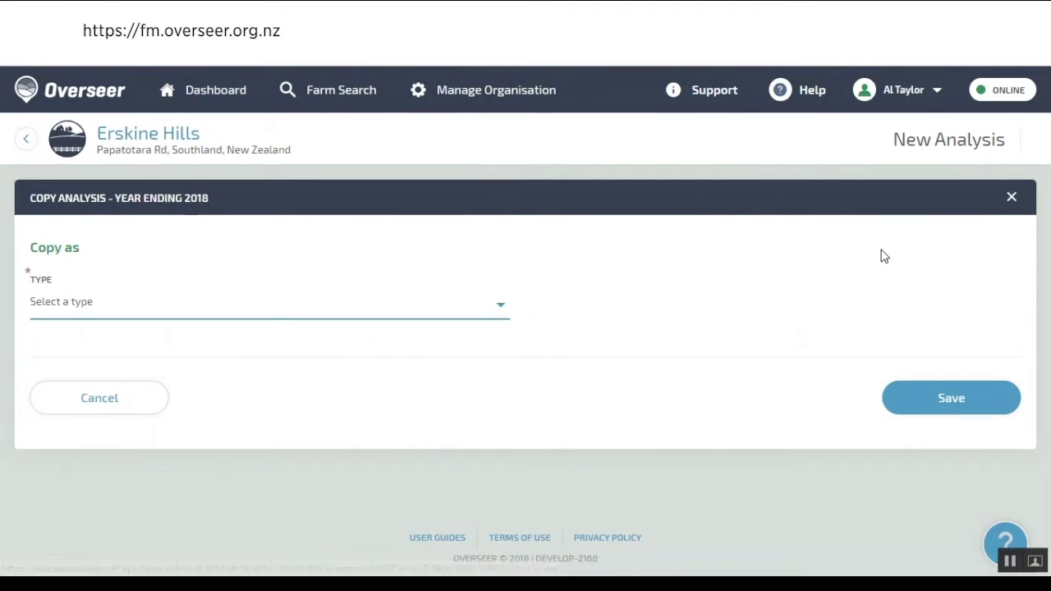
pyautogui.click(501, 307)
pyautogui.click(400, 356)
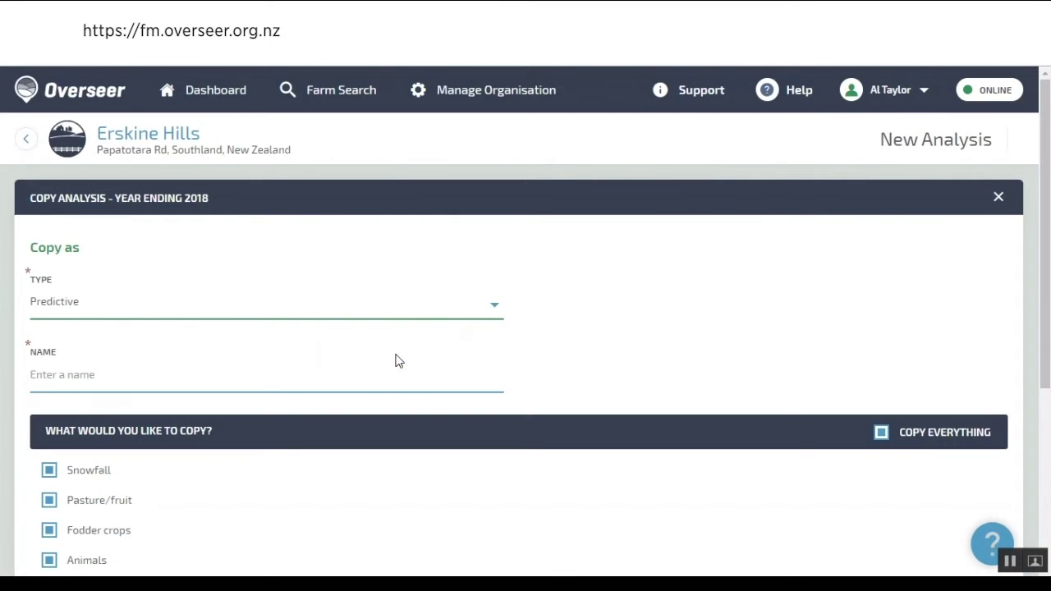
pyautogui.click(134, 369)
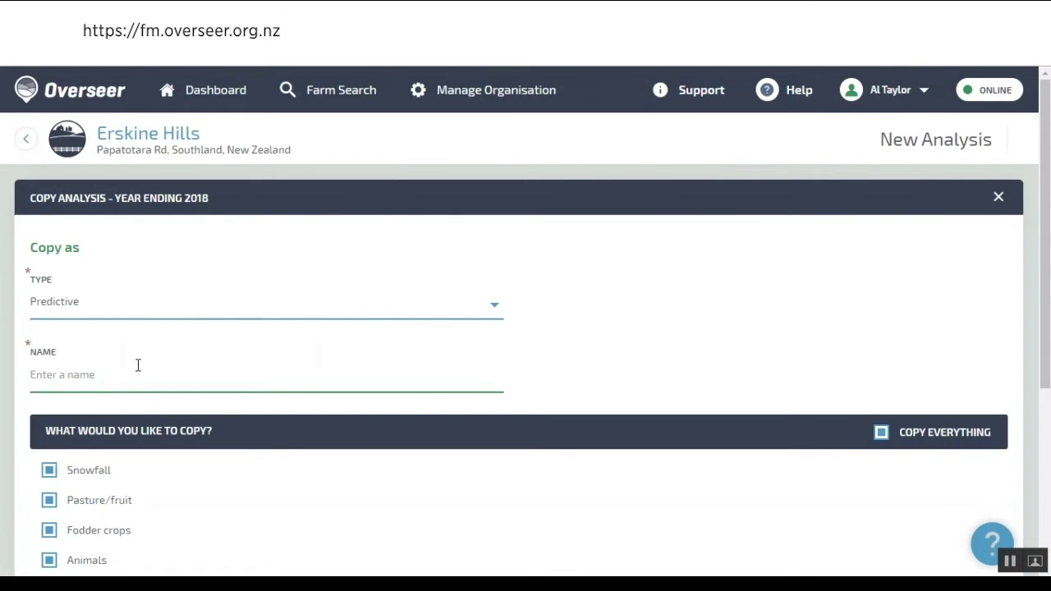
pyautogui.write('reduce n loss')
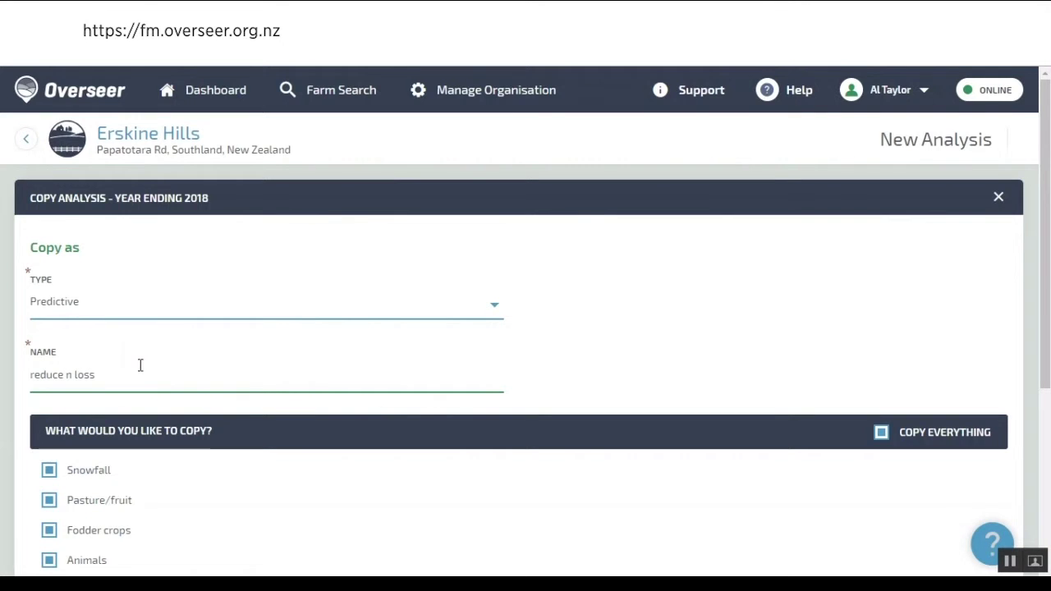
pyautogui.scroll(-1, 252, 401)
pyautogui.scroll(-3, 252, 401)
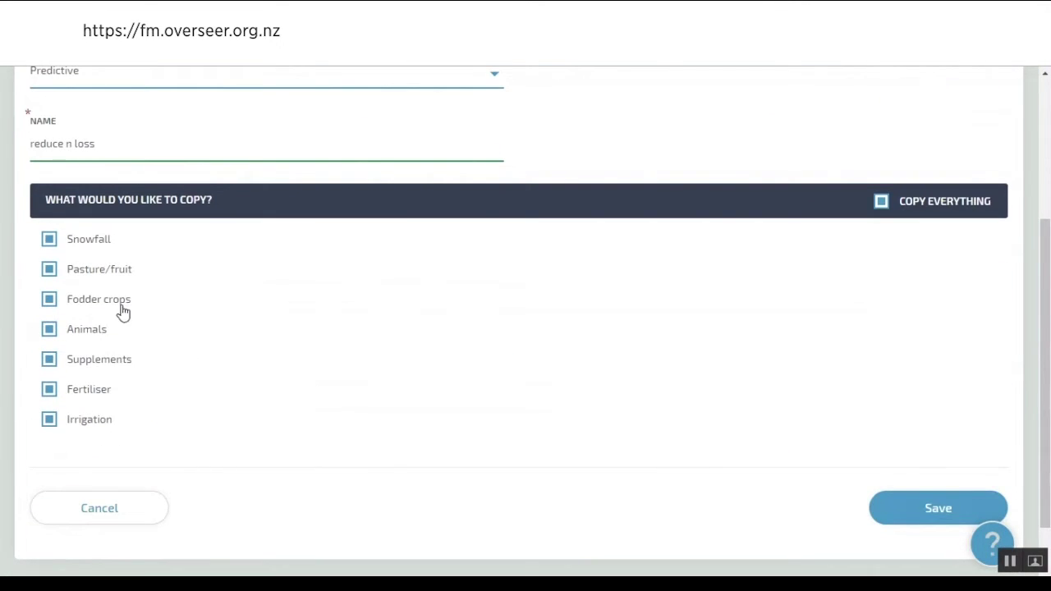
pyautogui.click(49, 329)
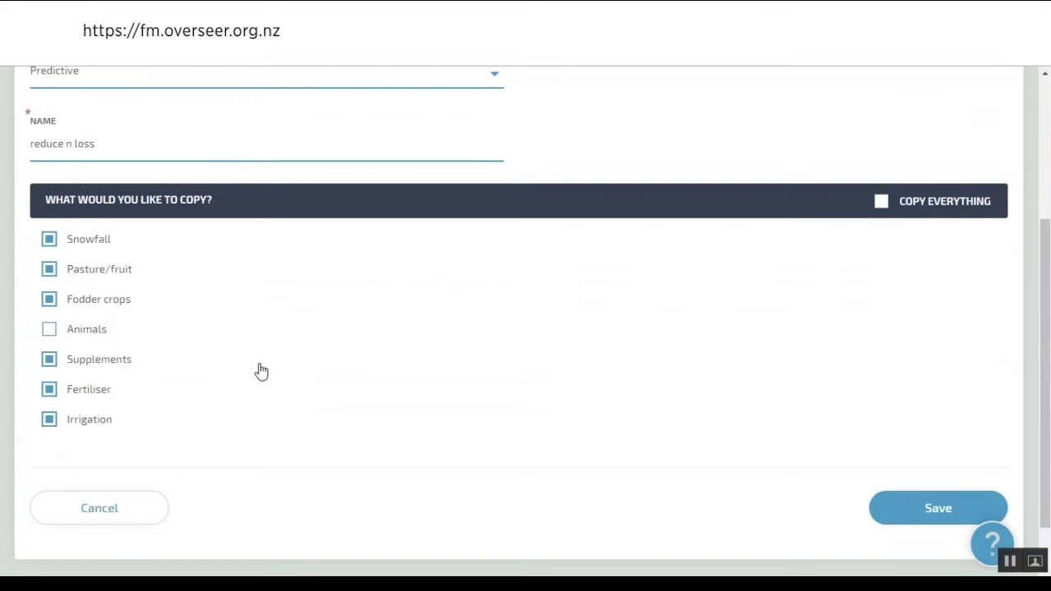
pyautogui.click(49, 329)
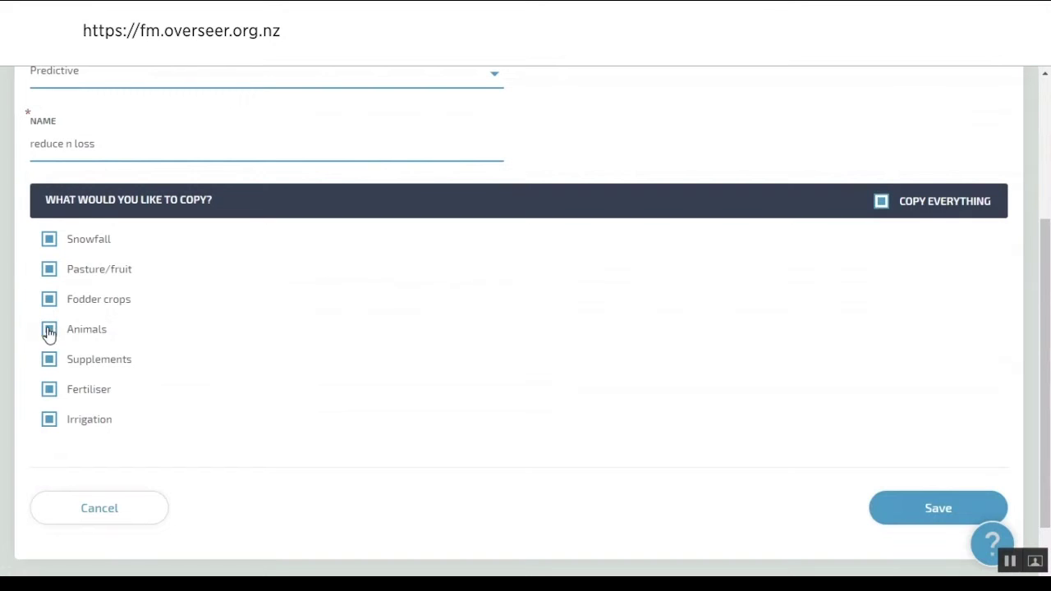
pyautogui.click(943, 507)
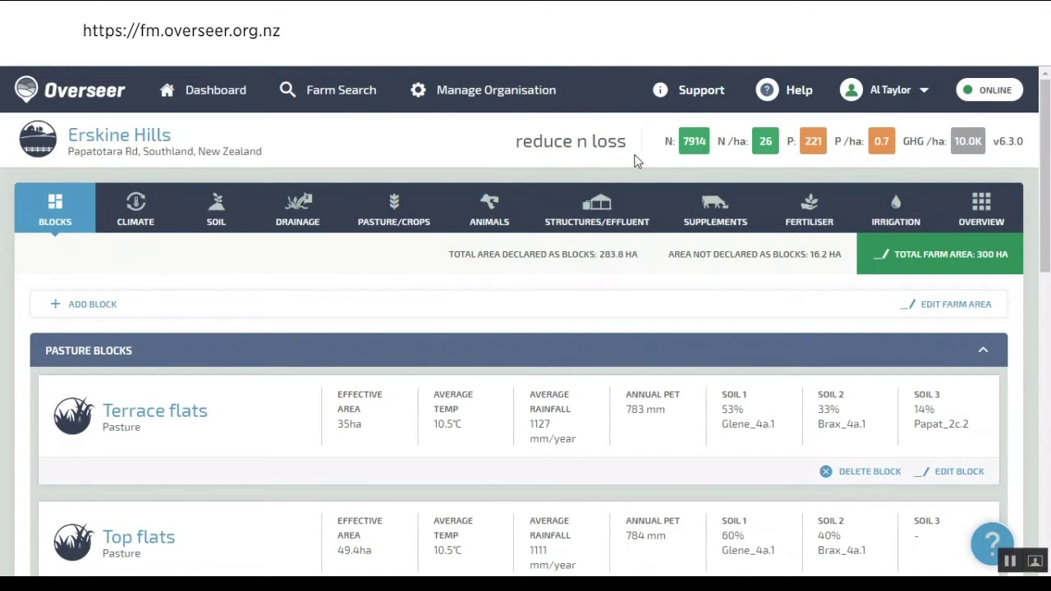
# Go back to the Erskine Hills farm and scroll to Predictive Analyses showing 'reduce n loss' at N 26
pyautogui.click(141, 135)
pyautogui.scroll(-4, 57, 244)
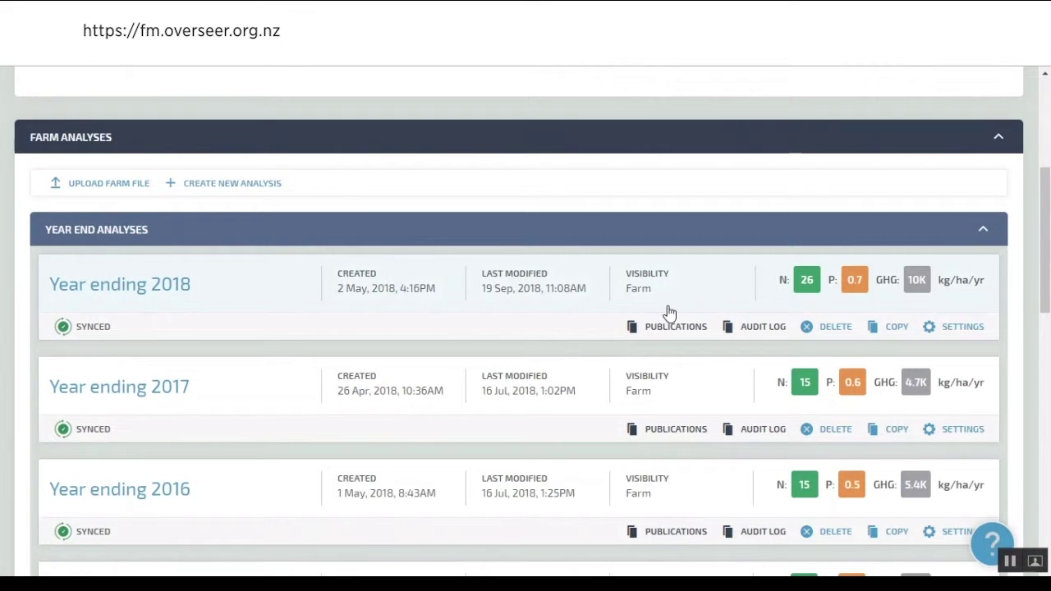
pyautogui.scroll(-7, 768, 308)
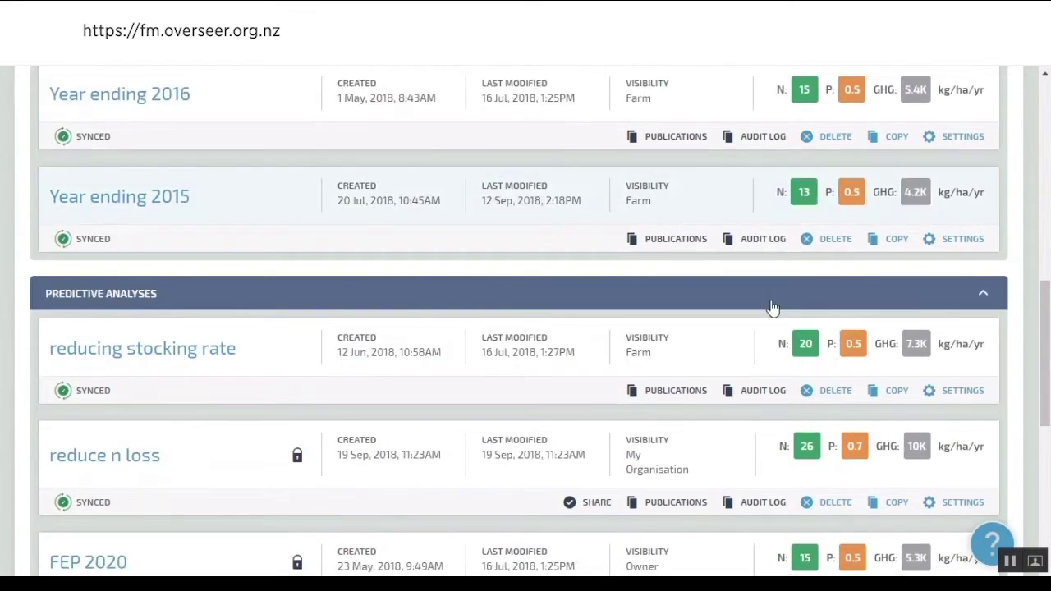
pyautogui.scroll(-1, 123, 259)
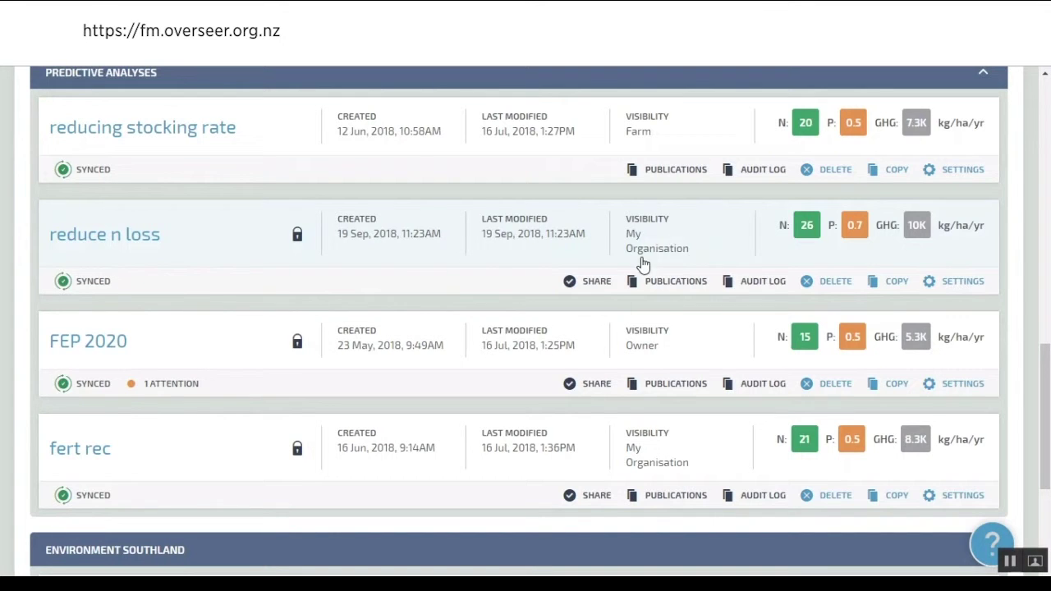
# Start sharing the 'reduce n loss' analysis, then cancel without sharing
pyautogui.click(608, 283)
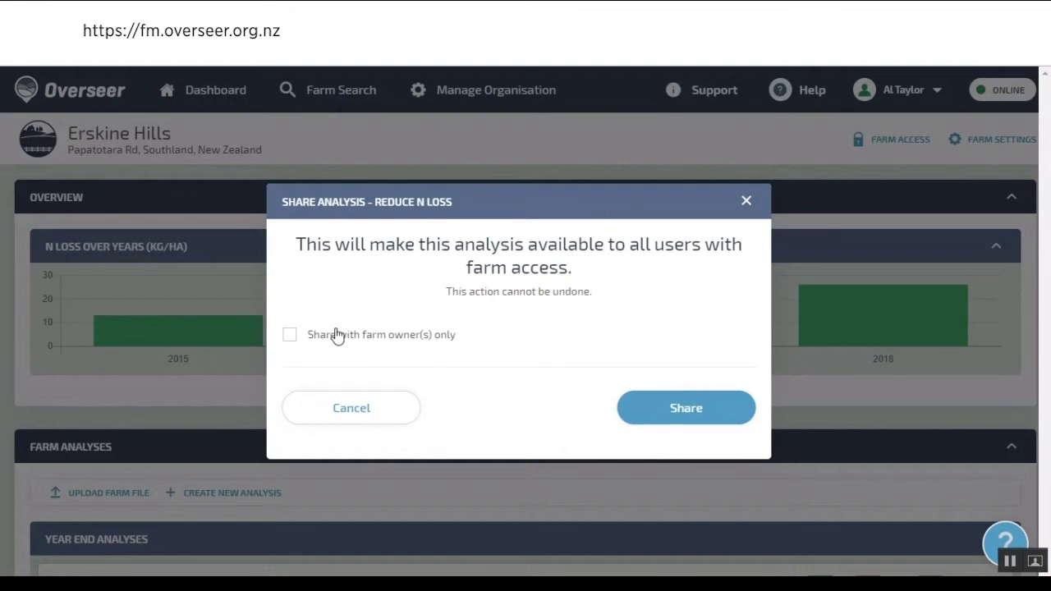
pyautogui.click(349, 408)
pyautogui.scroll(-5, 526, 395)
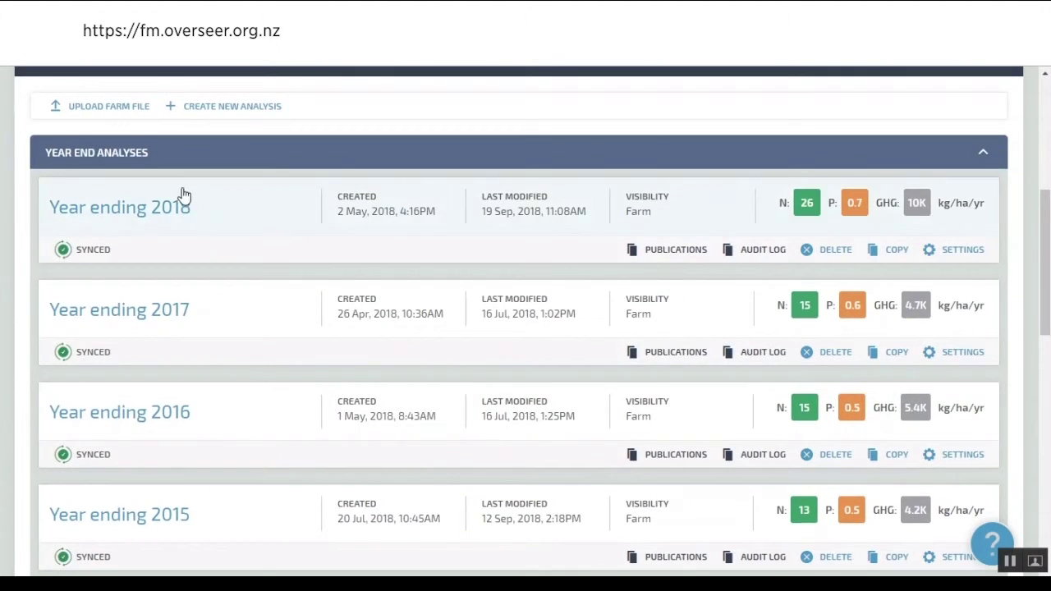
pyautogui.scroll(4, 180, 195)
# Scroll down past the predictive analyses to the Published Analyses section
pyautogui.scroll(-4, 694, 413)
pyautogui.scroll(-2, 694, 413)
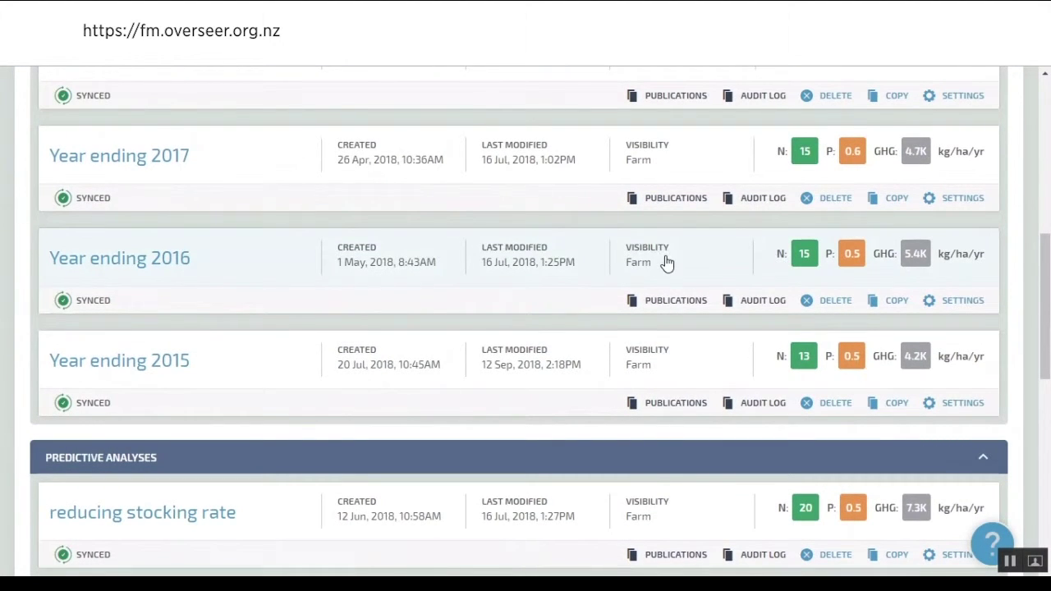
pyautogui.scroll(3, 653, 258)
pyautogui.scroll(-1, 669, 294)
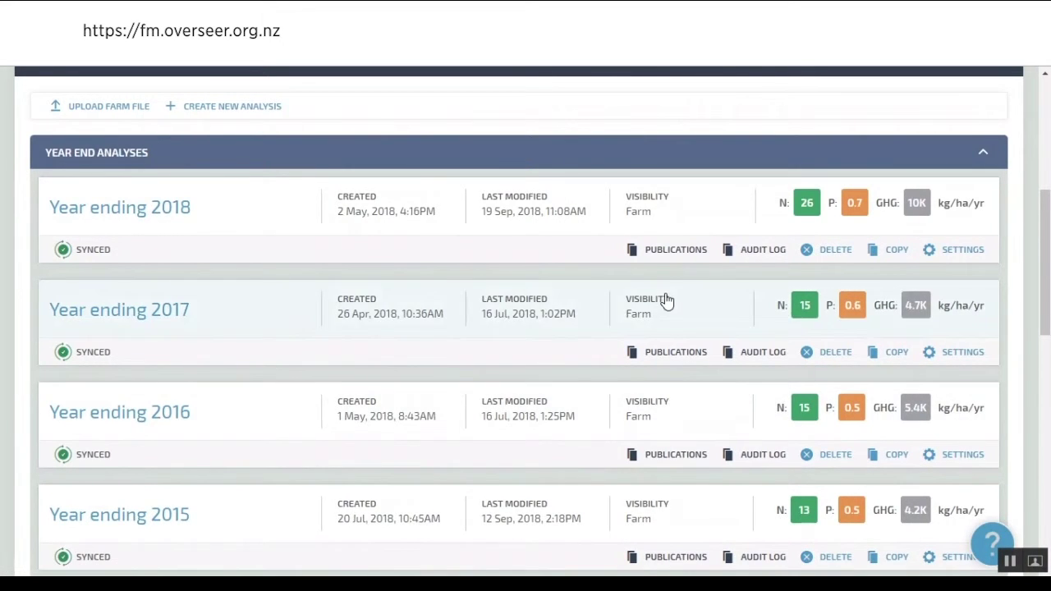
pyautogui.scroll(-6, 664, 301)
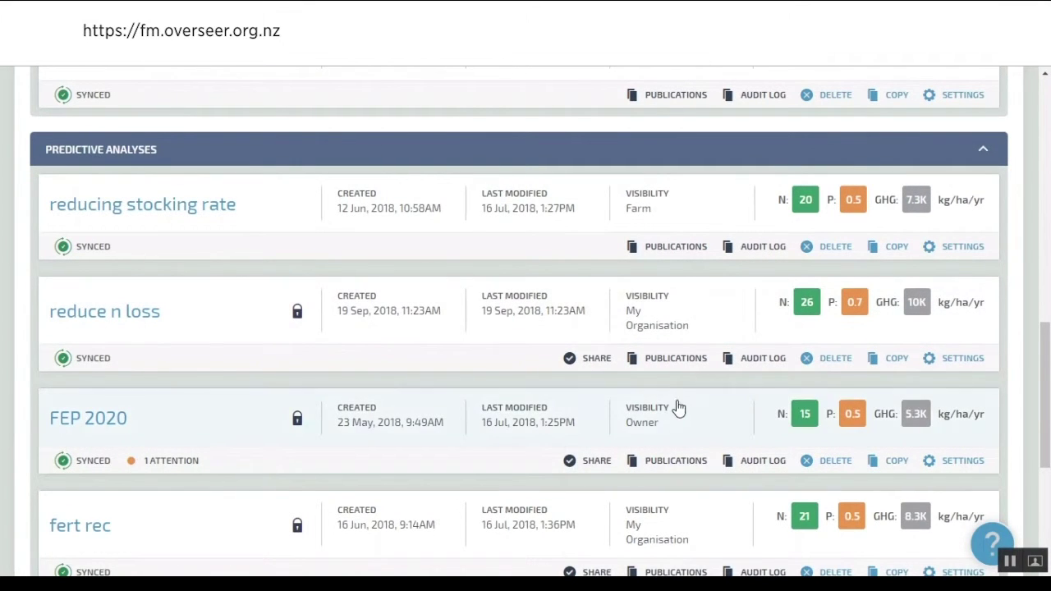
pyautogui.scroll(-2, 675, 420)
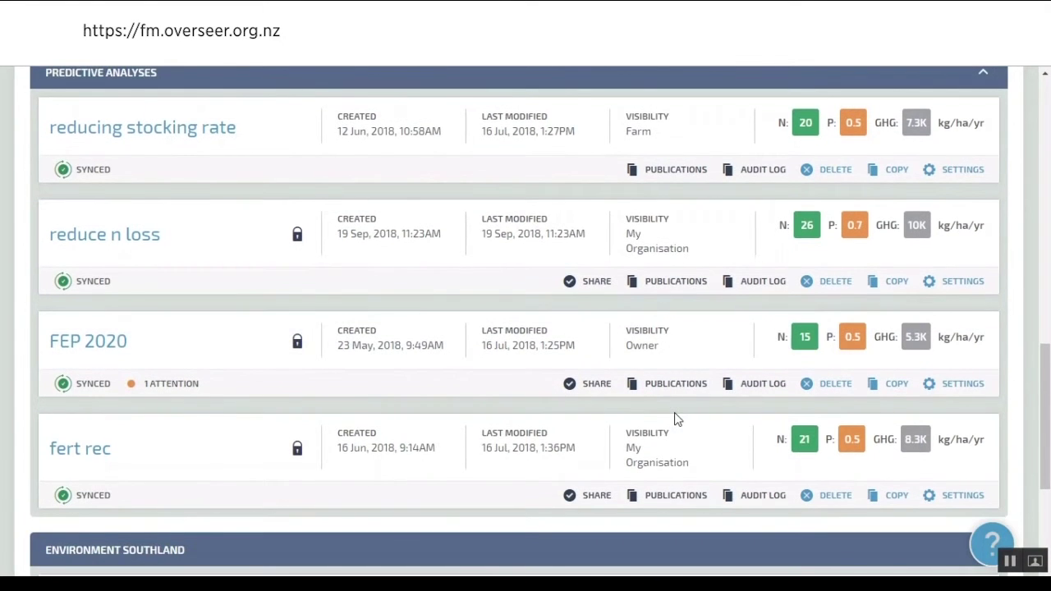
pyautogui.scroll(-2, 675, 424)
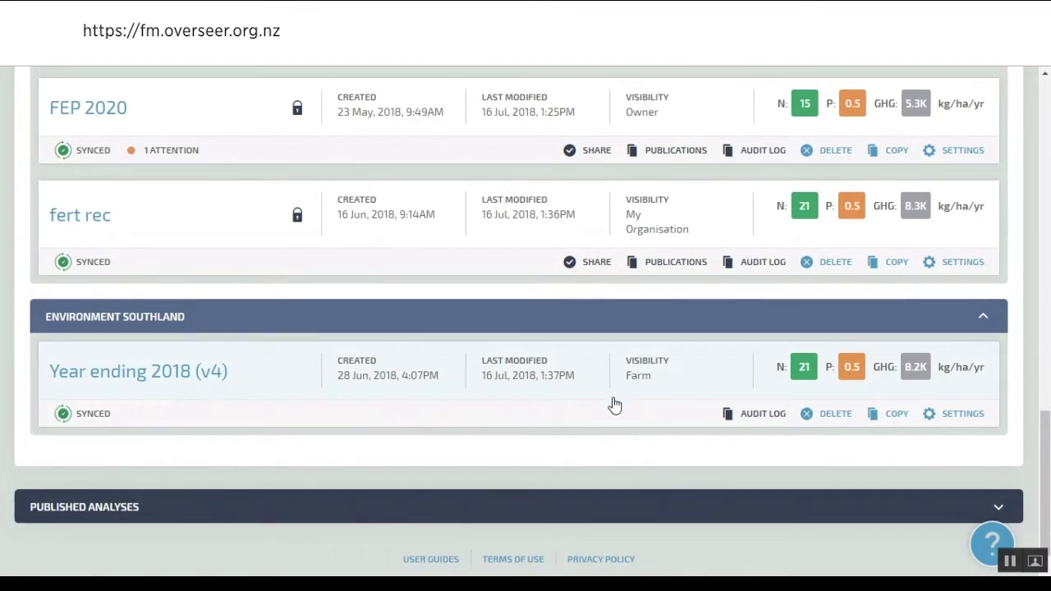
pyautogui.scroll(-1, 657, 419)
# Expand the Published Analyses table to show FEP 2020, Year ending 2018 and predictive 1
pyautogui.click(997, 485)
pyautogui.scroll(-3, 903, 450)
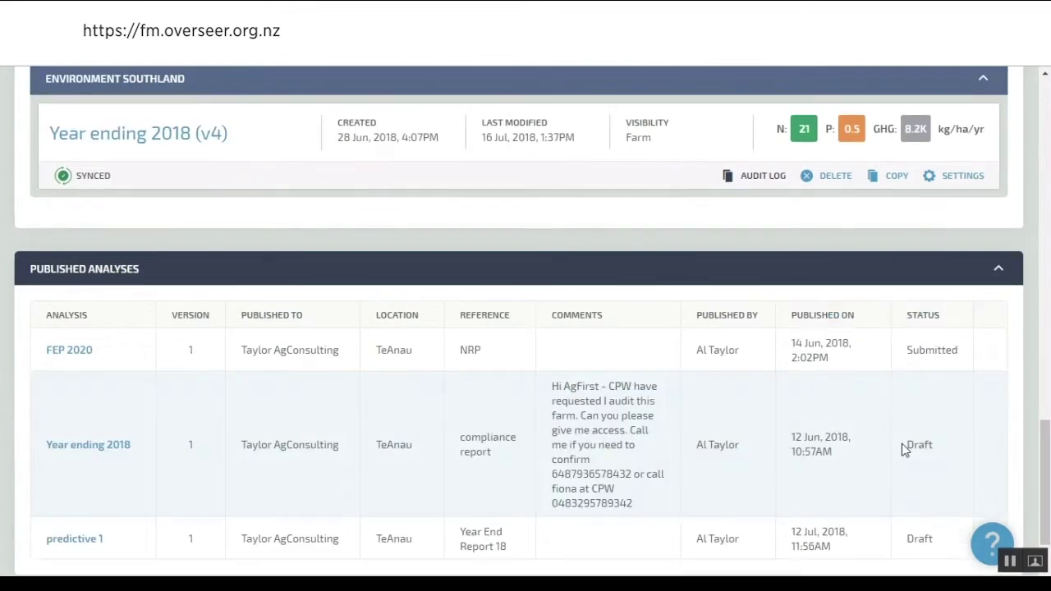
pyautogui.scroll(-1, 903, 448)
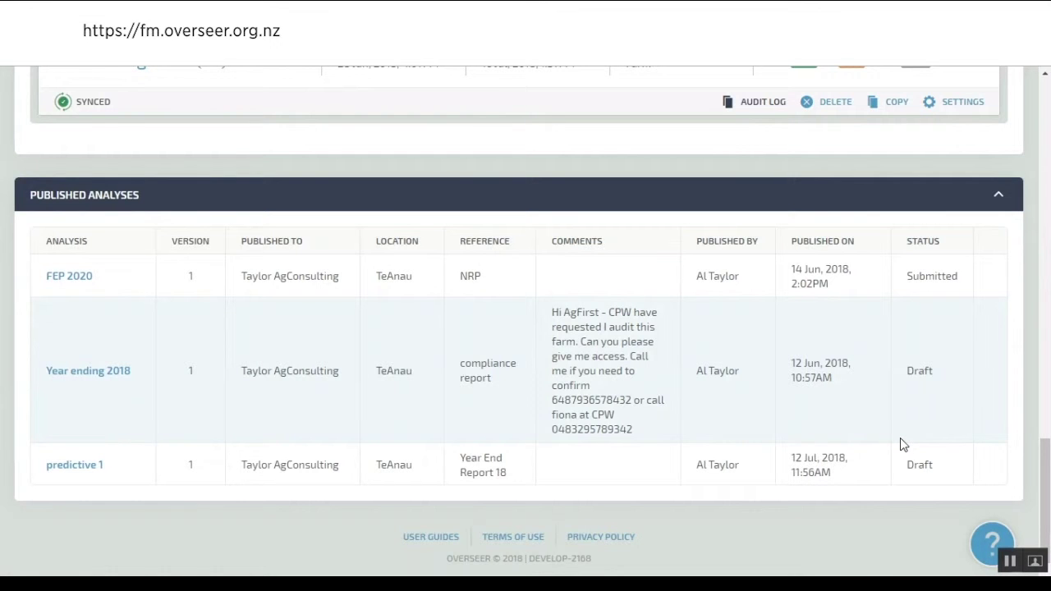
# Go to PUBLICATIONS on the Year ending 2018 card
pyautogui.scroll(15, 899, 441)
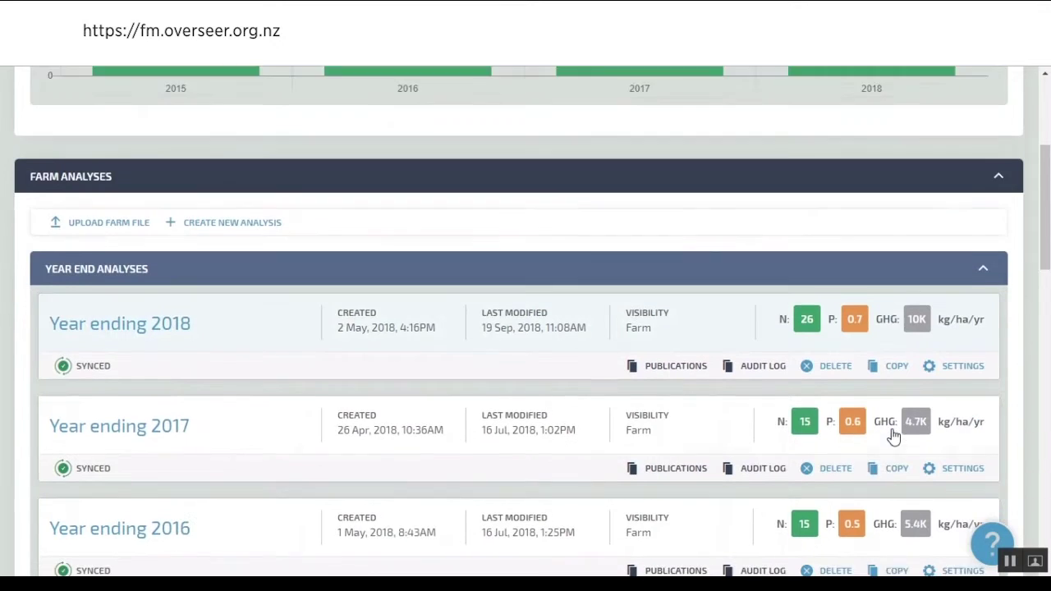
pyautogui.scroll(-1, 894, 437)
pyautogui.click(678, 320)
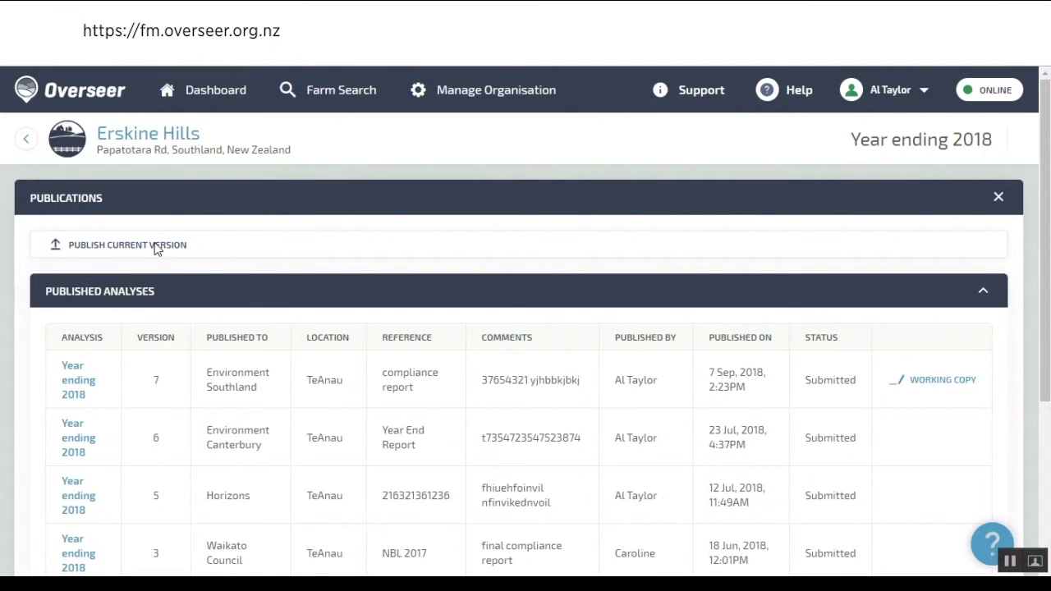
# Publish the current version to Environment Southland (V7) as Draft, with a review comment for a colleague
pyautogui.click(128, 245)
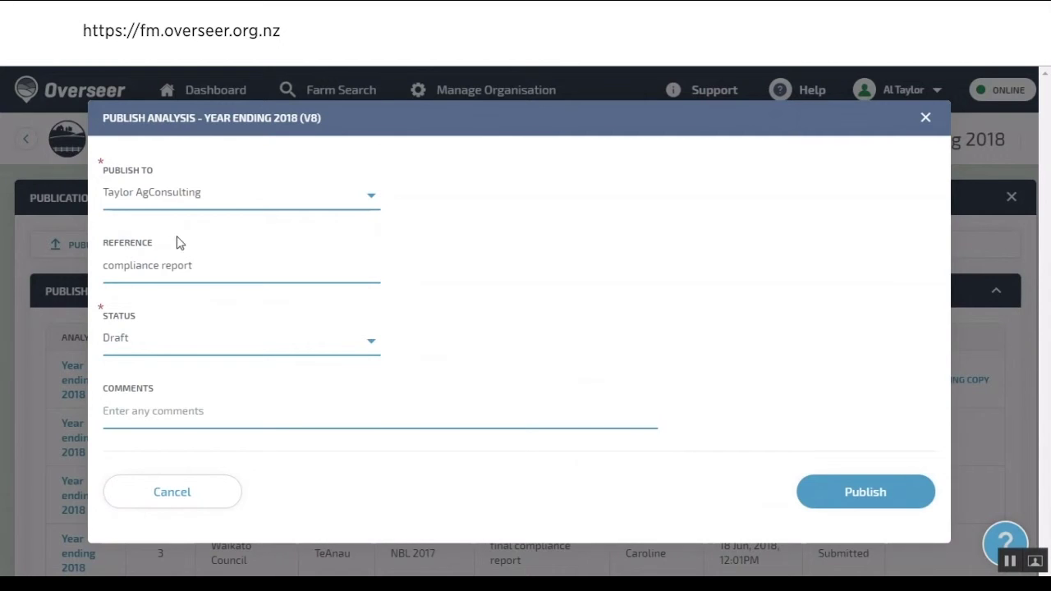
pyautogui.click(373, 199)
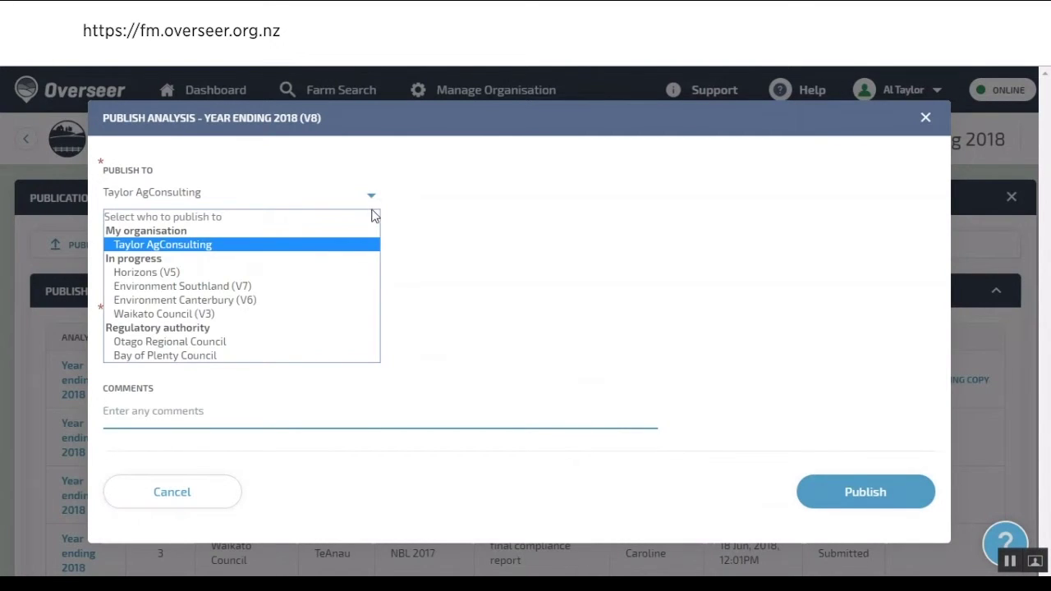
pyautogui.click(323, 289)
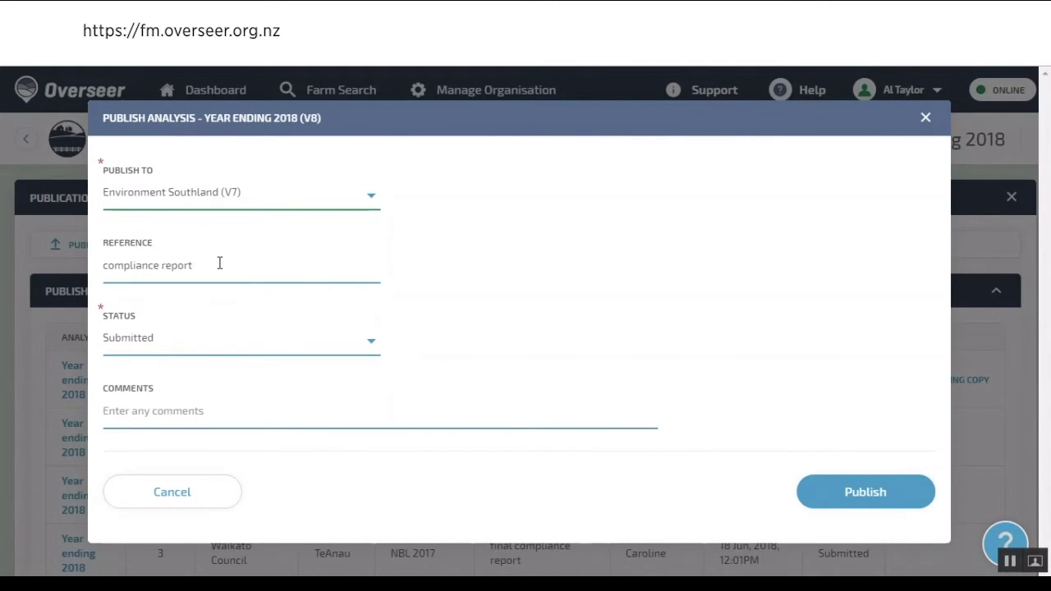
pyautogui.click(371, 344)
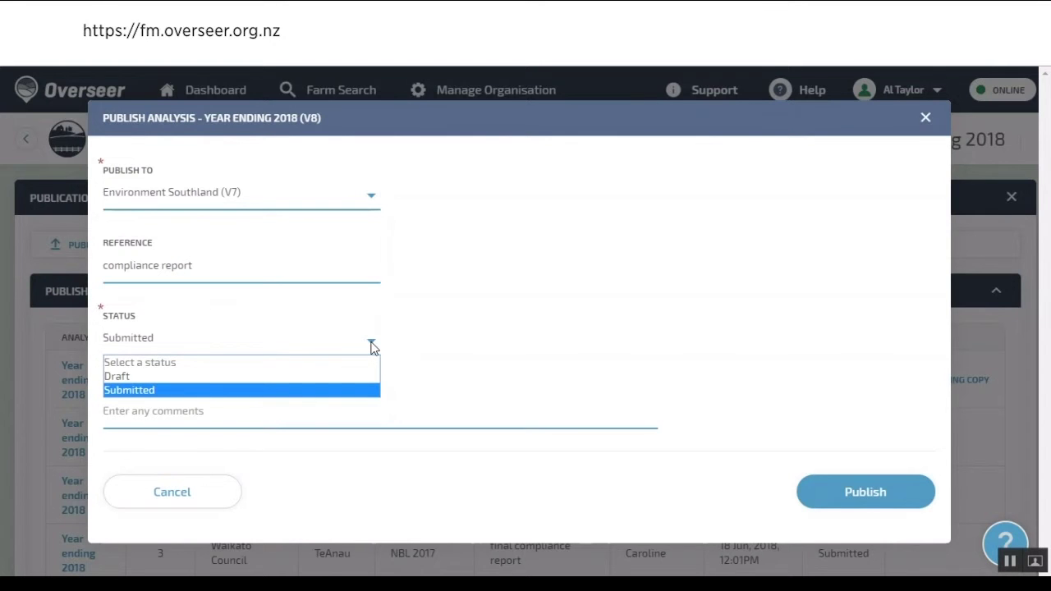
pyautogui.click(315, 390)
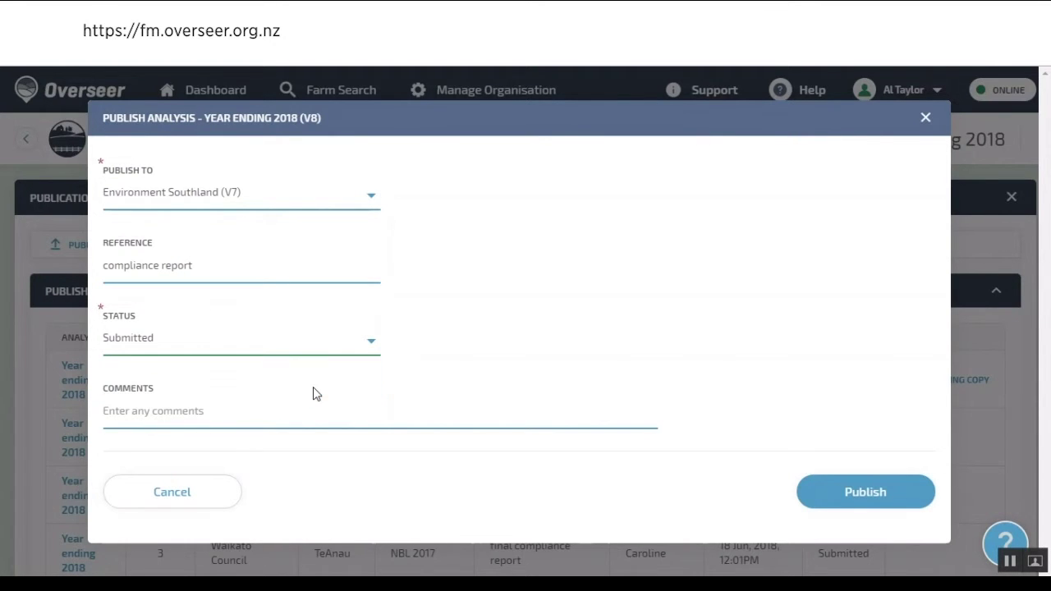
pyautogui.click(229, 407)
pyautogui.write('12345')
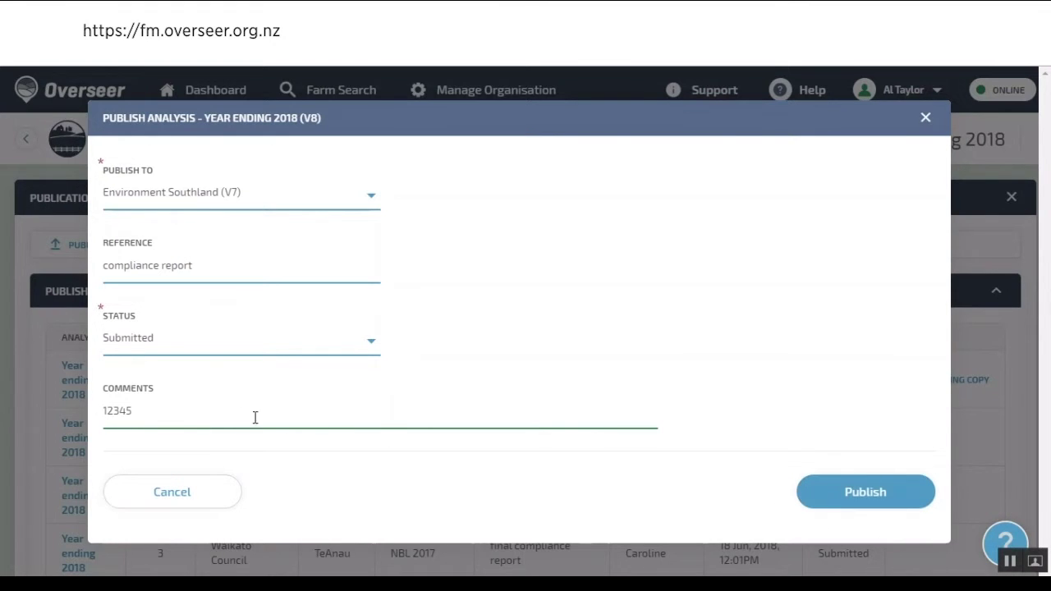
pyautogui.write(' for Tom to reviuew')
pyautogui.click(206, 348)
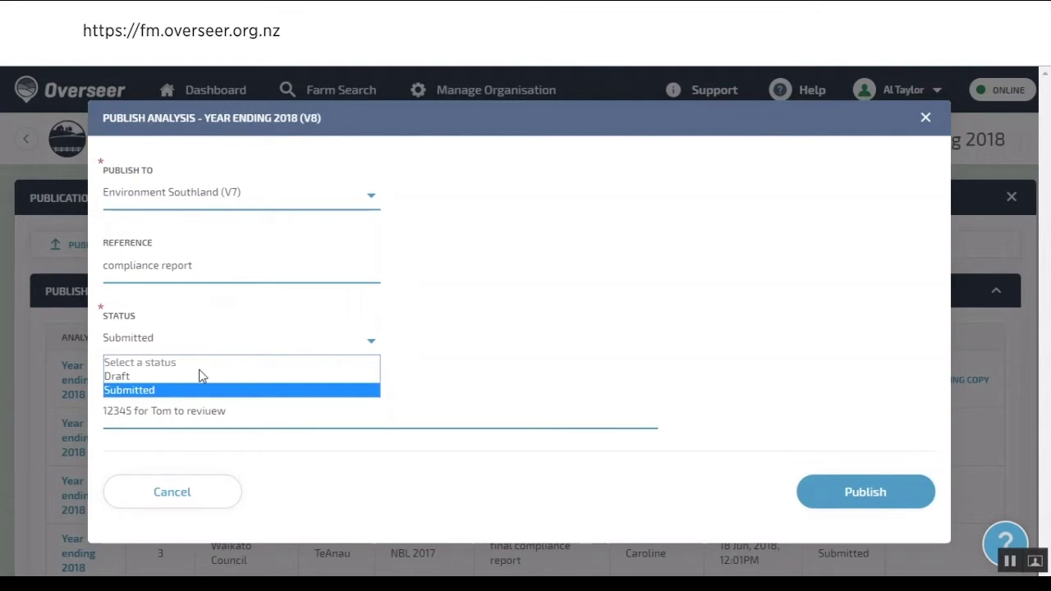
pyautogui.click(201, 374)
pyautogui.click(863, 498)
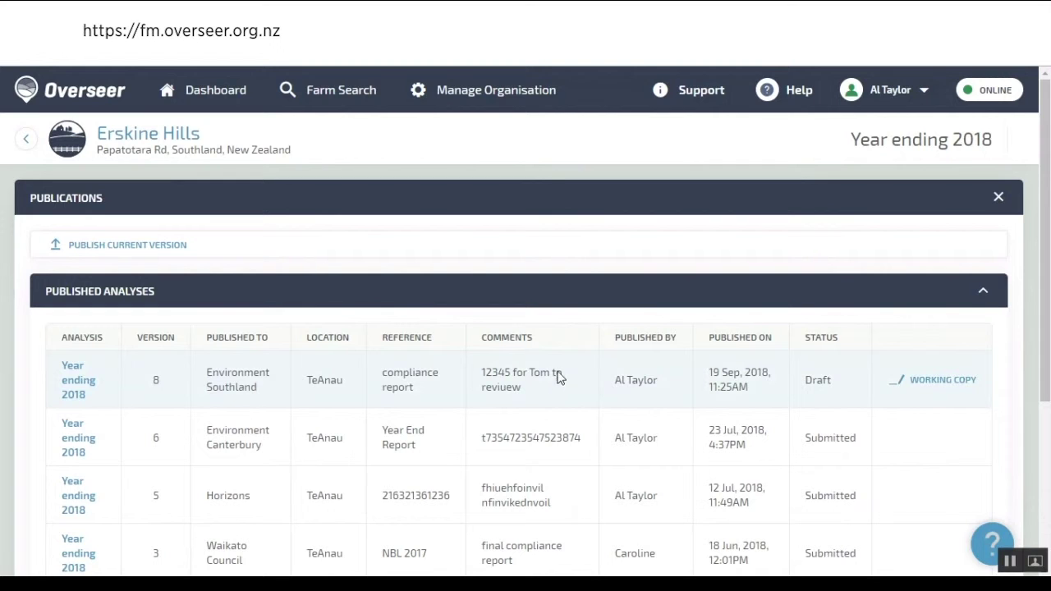
# Open the version 8 publication and review its Overview and Farm details results
pyautogui.click(72, 388)
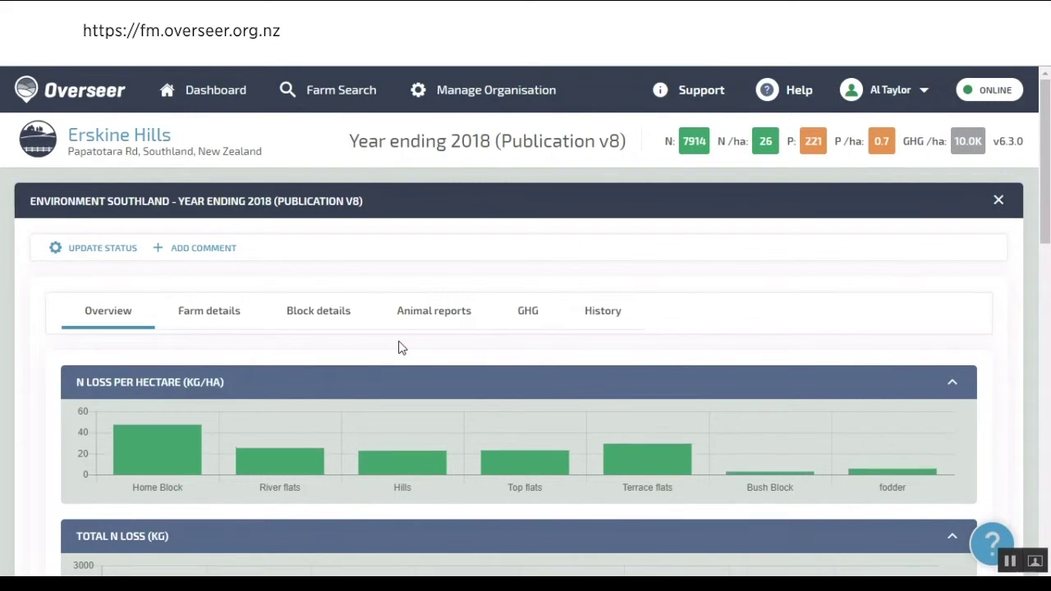
pyautogui.scroll(-3, 398, 345)
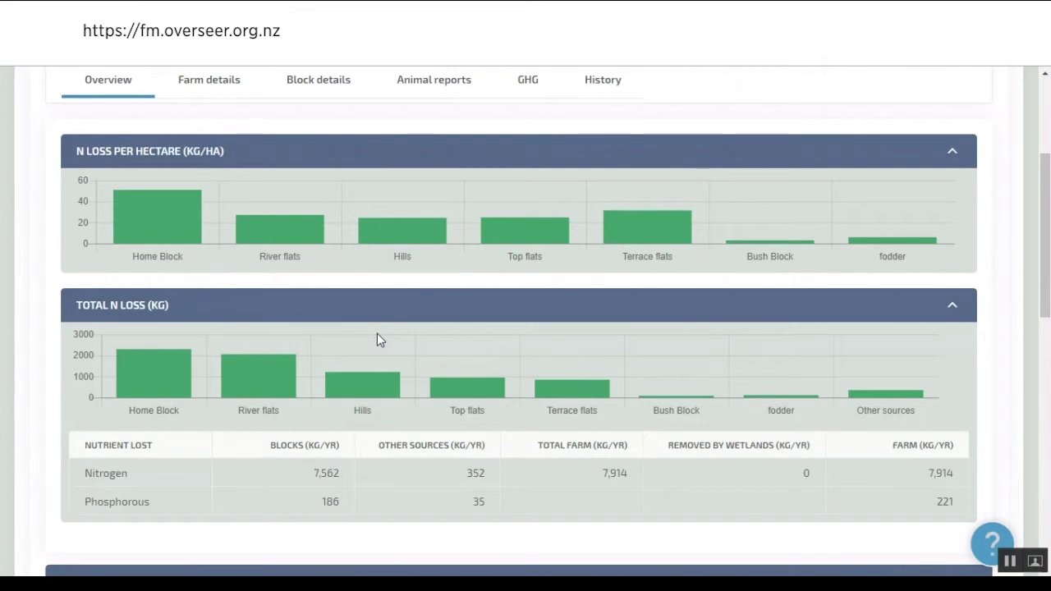
pyautogui.click(206, 83)
pyautogui.scroll(-5, 481, 239)
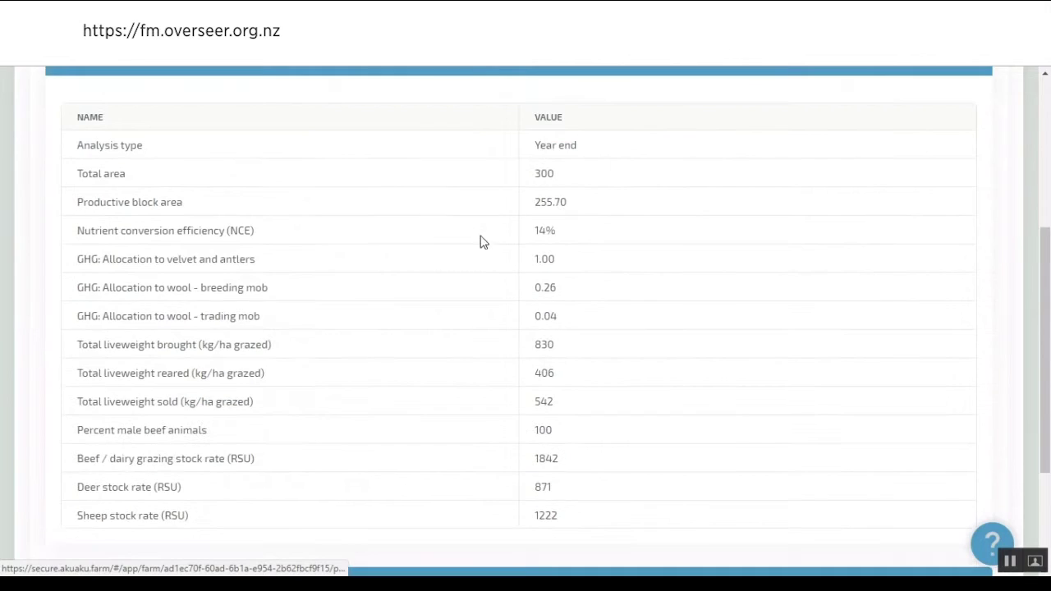
pyautogui.scroll(5, 495, 254)
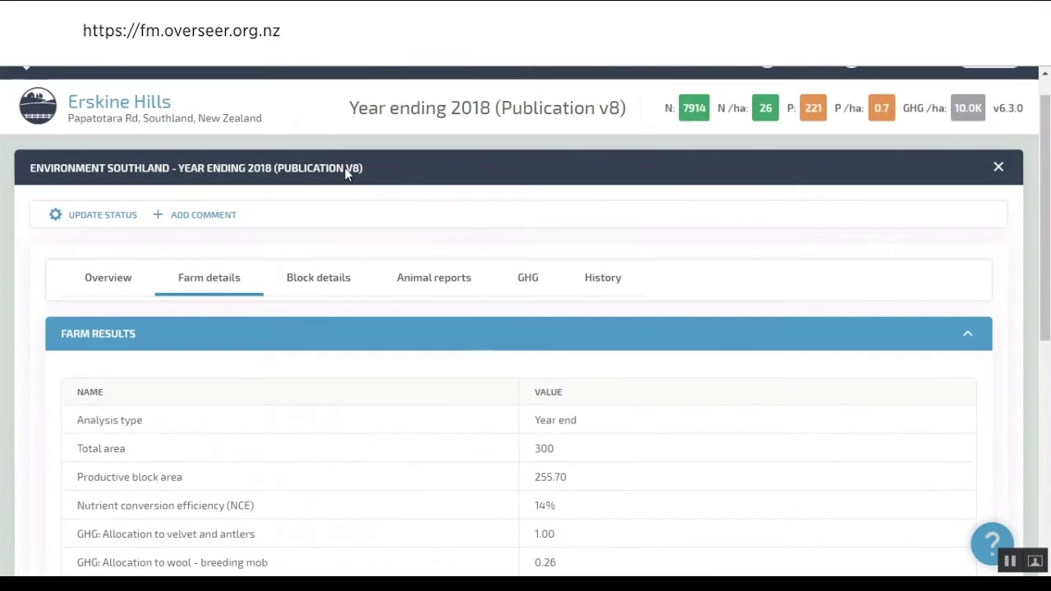
# Show the Block details attributes for all seven blocks, not just pasture
pyautogui.click(324, 277)
pyautogui.click(226, 308)
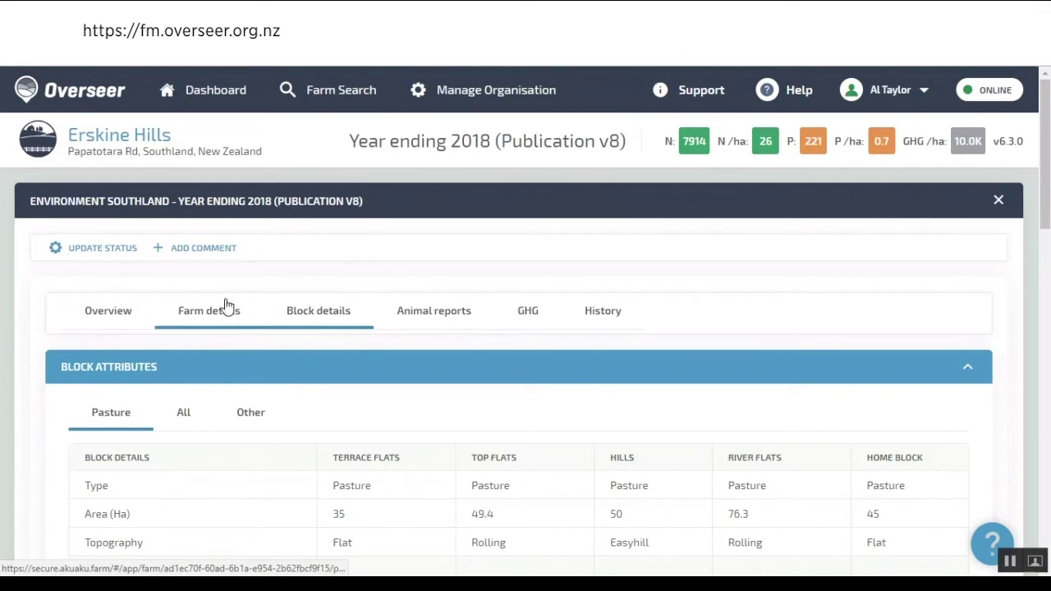
pyautogui.click(348, 315)
pyautogui.click(184, 417)
pyautogui.scroll(-3, 424, 390)
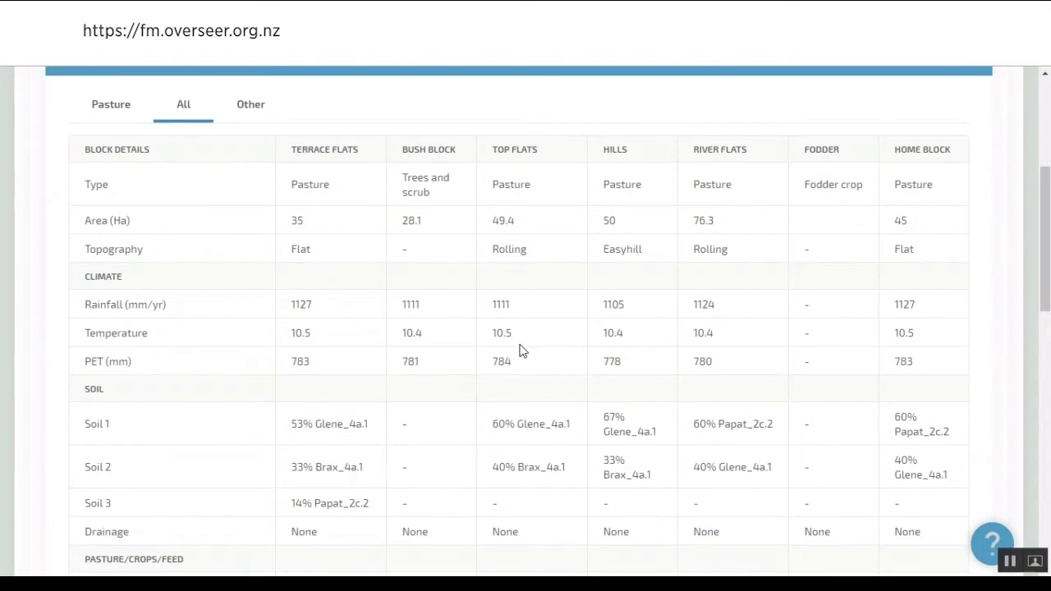
pyautogui.scroll(-3, 522, 350)
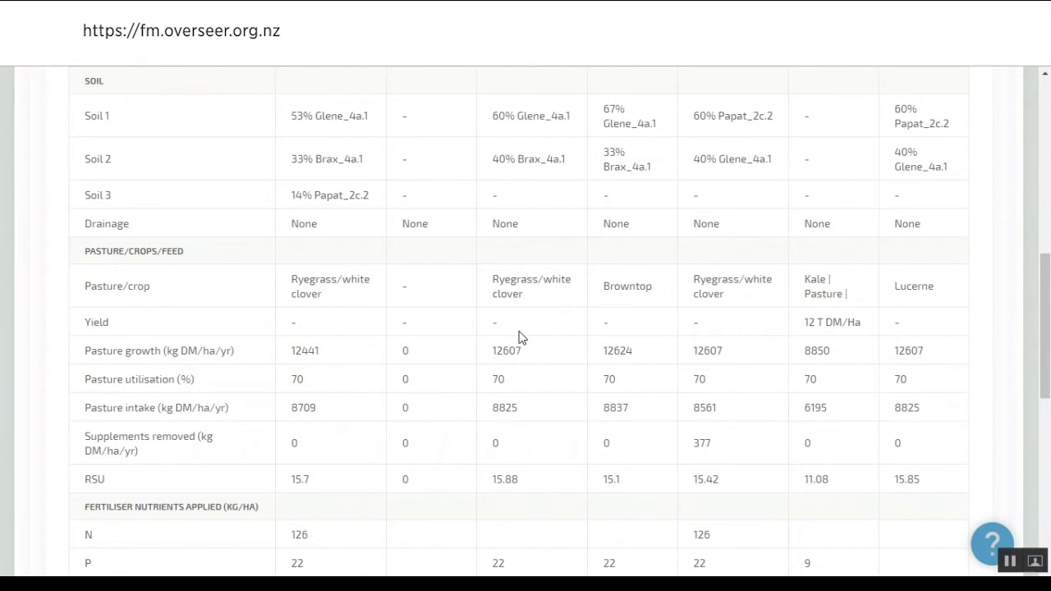
pyautogui.scroll(-2, 520, 337)
pyautogui.scroll(10, 519, 337)
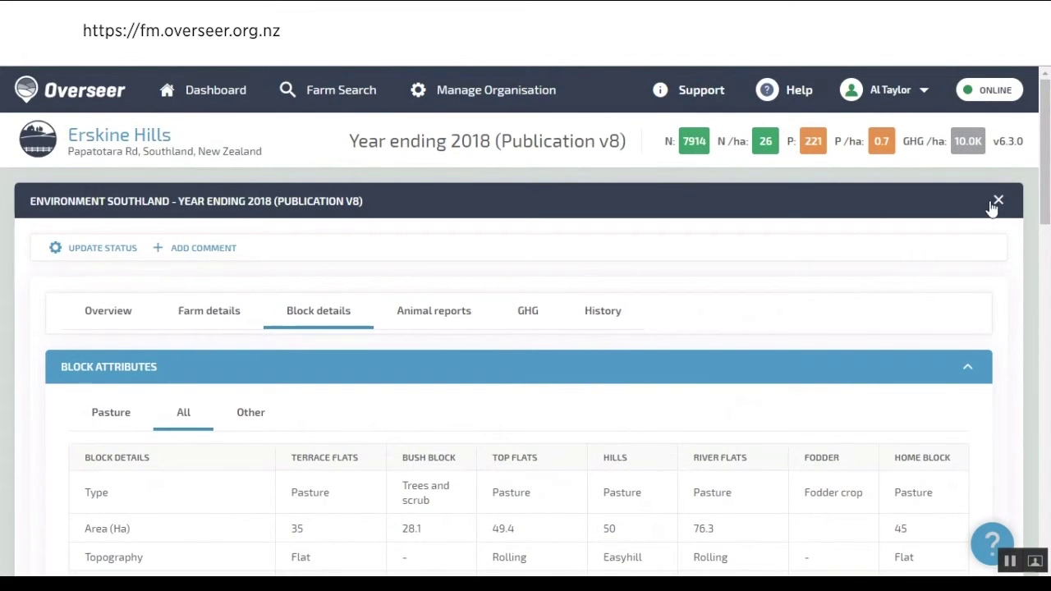
# Return to Erskine Hills and reopen Year ending 2018 publications, showing version 8 as Draft working copy
pyautogui.click(109, 139)
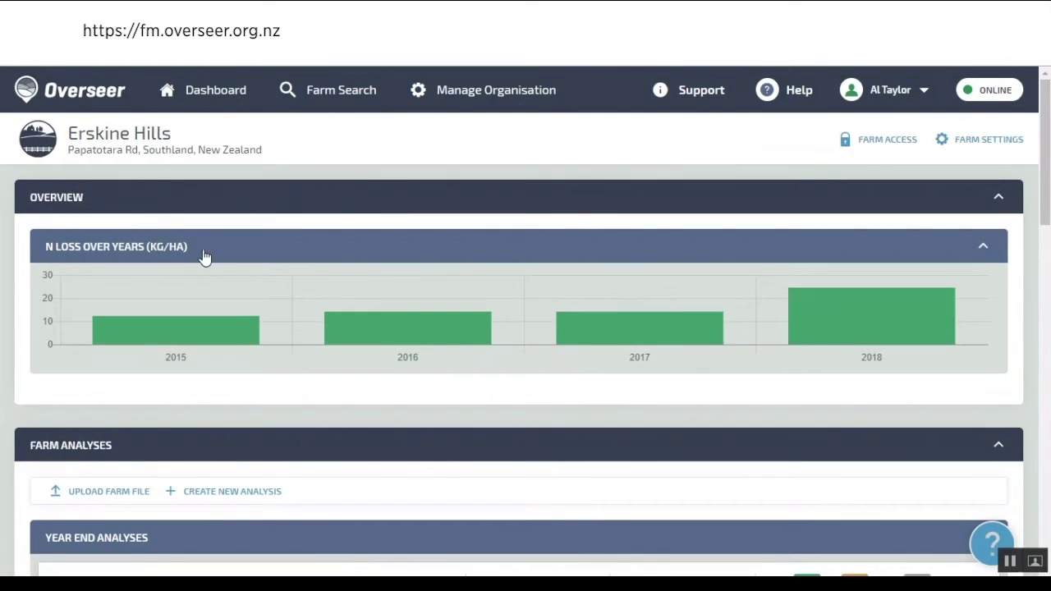
pyautogui.scroll(-6, 203, 284)
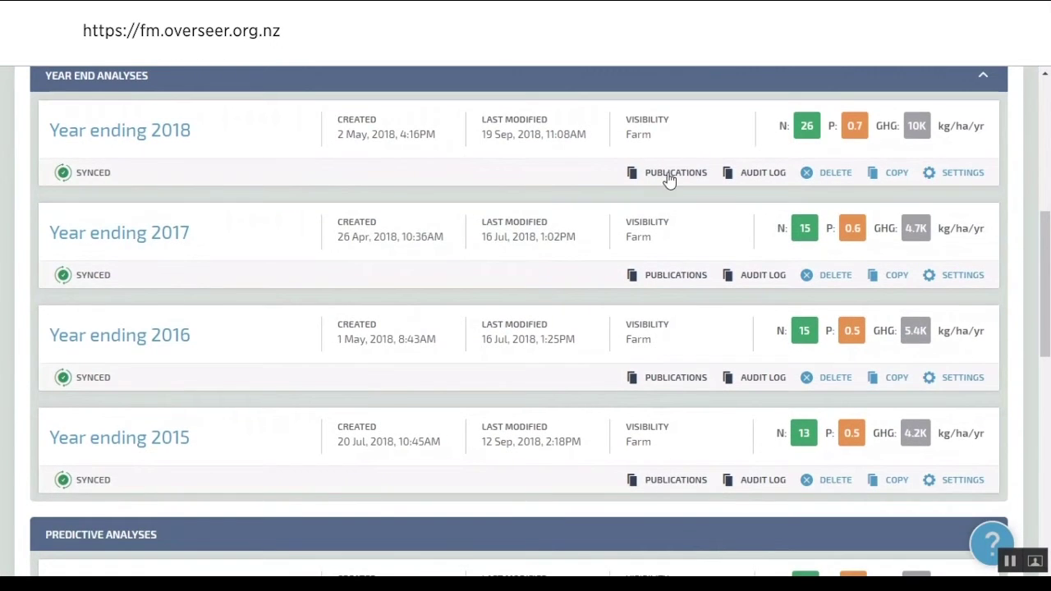
pyautogui.click(670, 176)
pyautogui.scroll(-4, 438, 263)
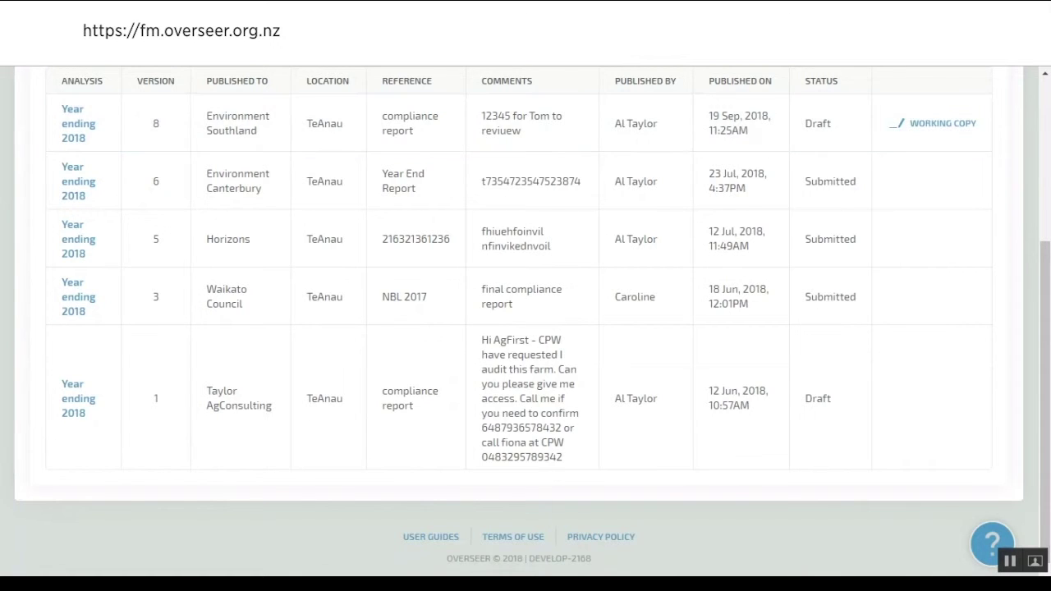
pyautogui.scroll(5, 530, 211)
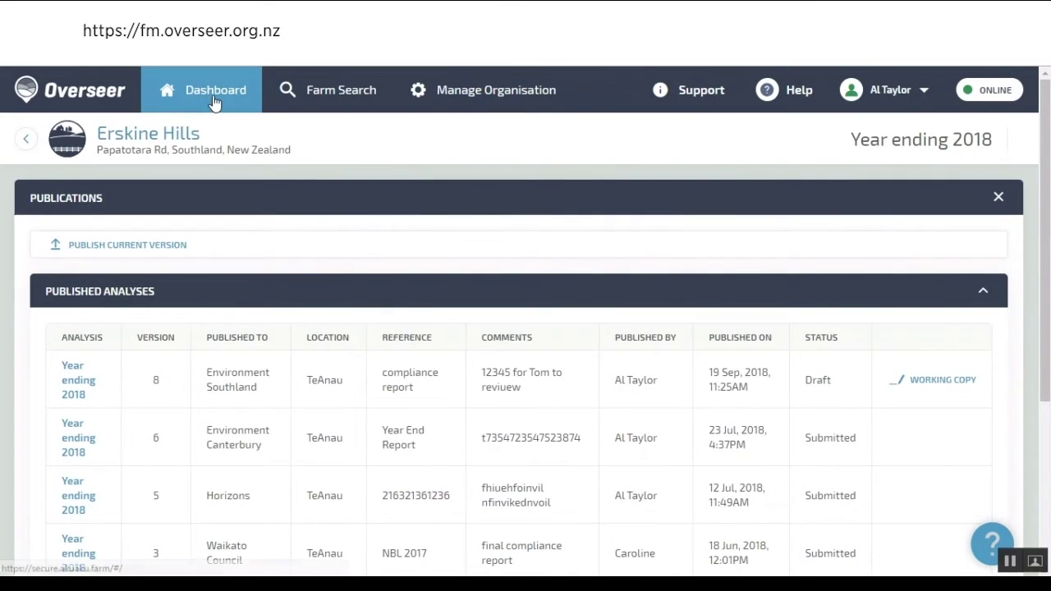
# Go to the Dashboard and scroll down to the My Farms list of eight farms
pyautogui.click(215, 89)
pyautogui.scroll(-1, 608, 212)
pyautogui.scroll(-4, 607, 211)
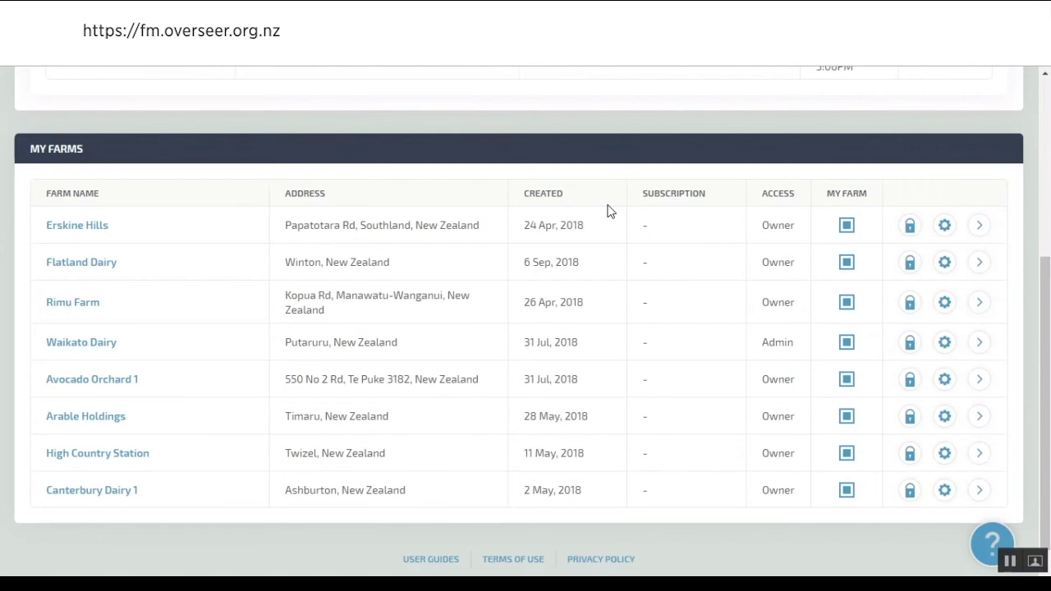
# Open Erskine Hills from My Farms to see its 2015–2018 N loss chart
pyautogui.click(78, 227)
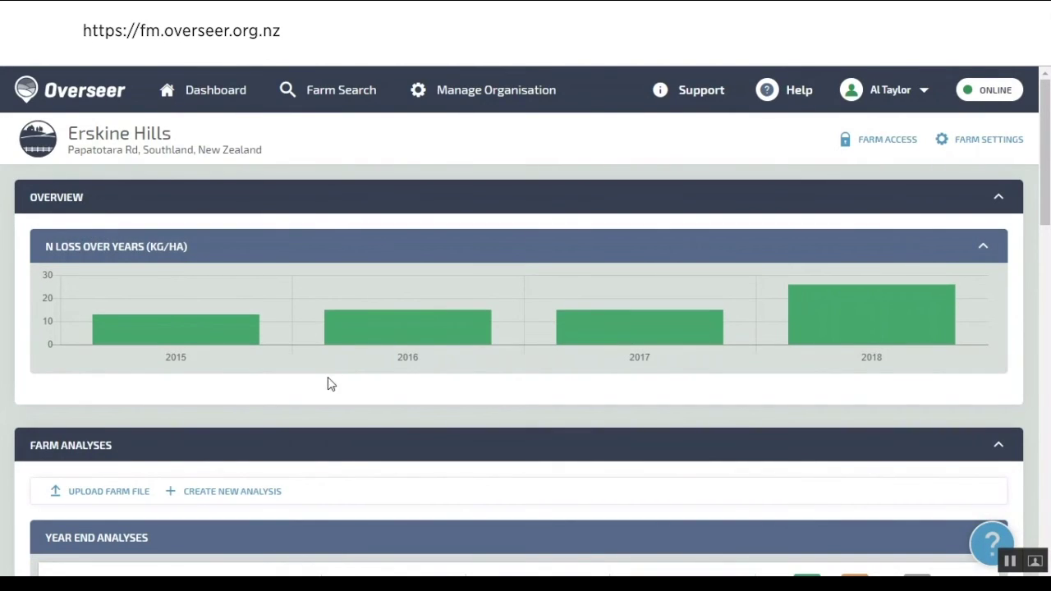